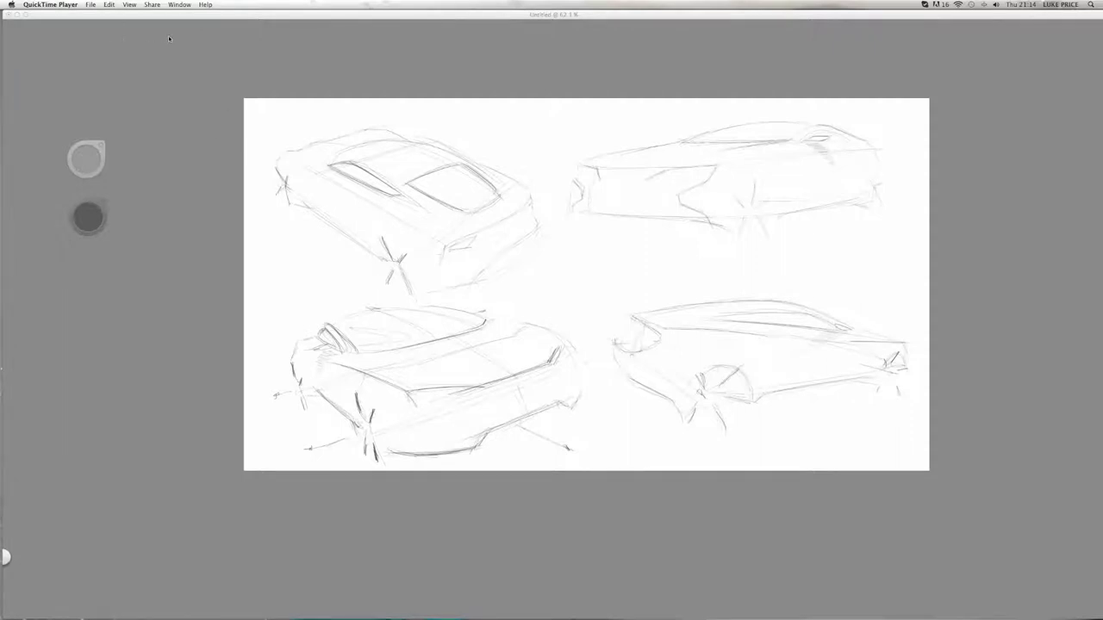
# Step: Bring SketchBook Pro to the front and reposition the layer editor below the color pucks
pyautogui.click(275, 111)
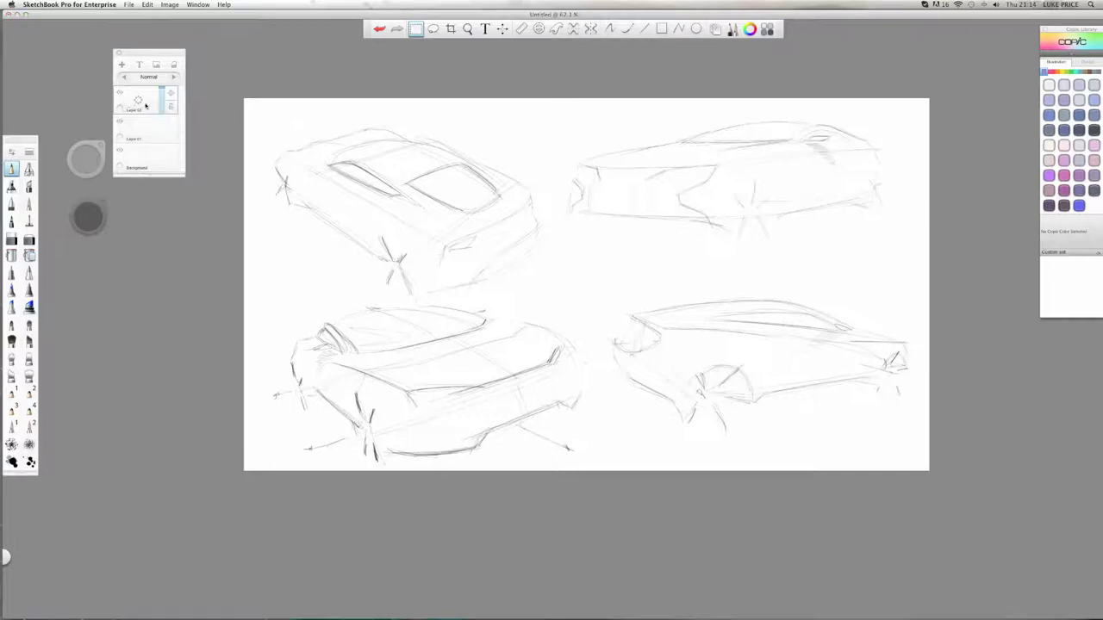
pyautogui.click(146, 43)
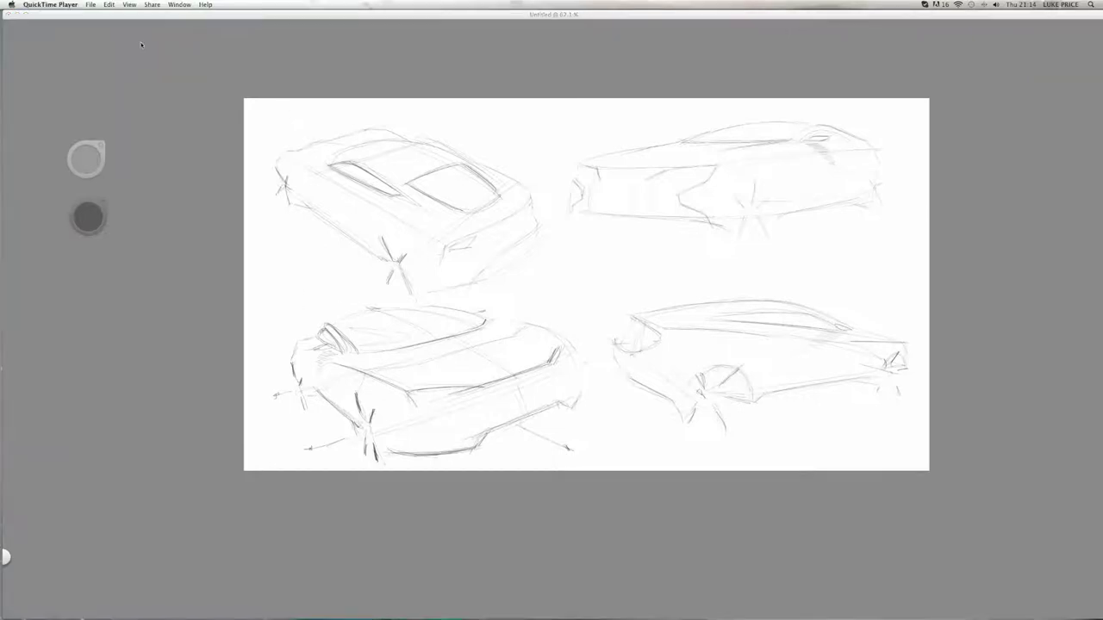
pyautogui.click(261, 160)
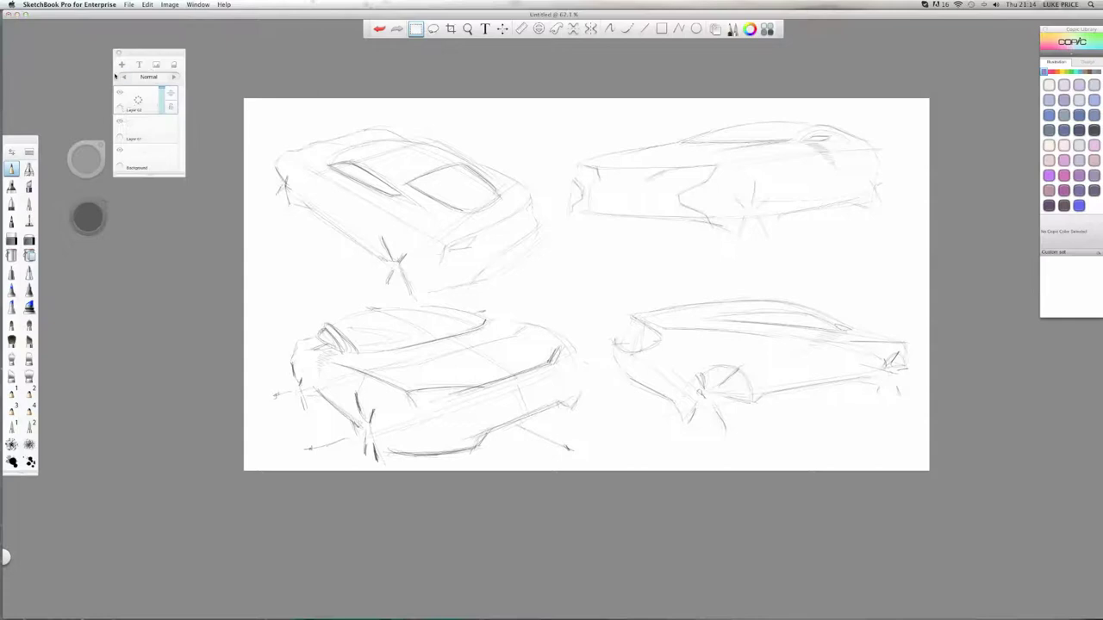
pyautogui.click(238, 31)
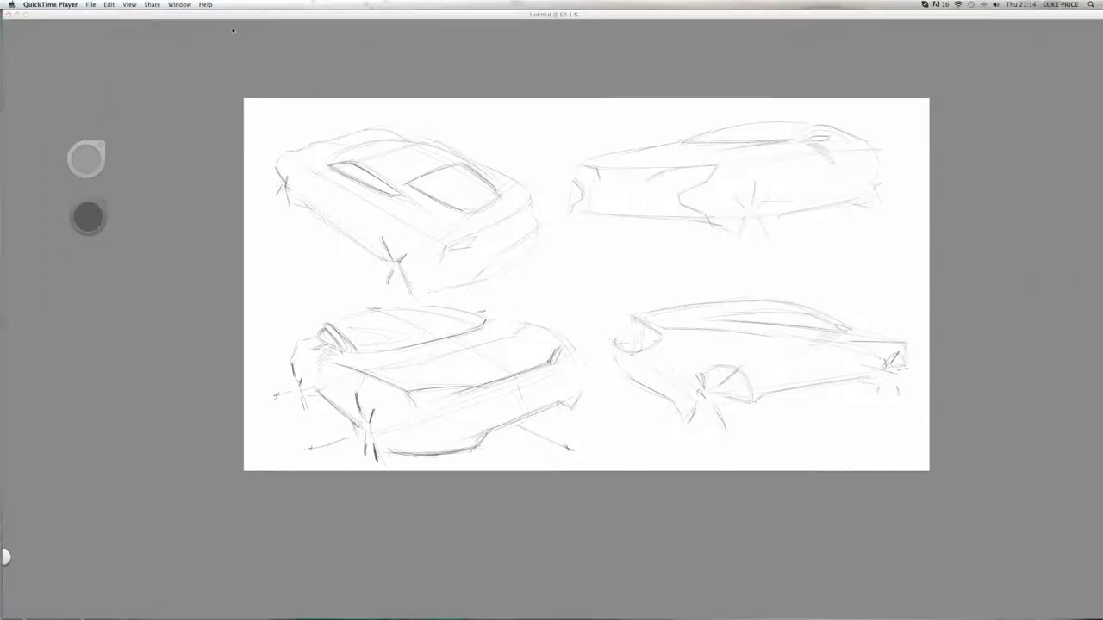
pyautogui.click(238, 31)
pyautogui.moveTo(141, 49); pyautogui.dragTo(124, 265)
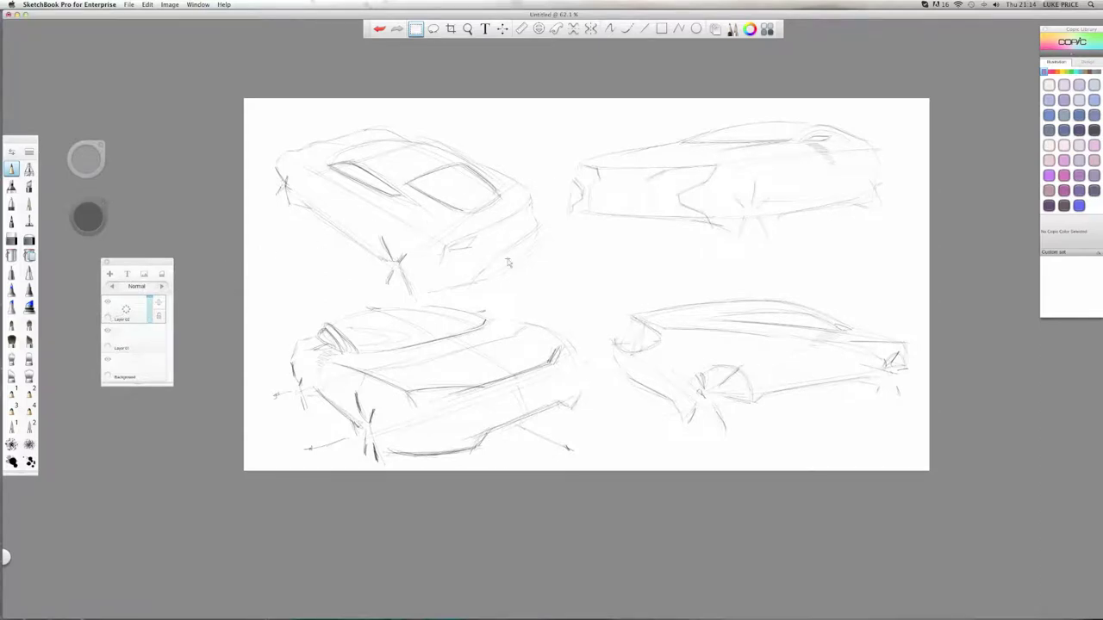
# Step: Add a new layer above the car sketches and set the pencil color to red
pyautogui.click(12, 168)
pyautogui.moveTo(123, 312); pyautogui.dragTo(130, 260)
pyautogui.click(89, 217)
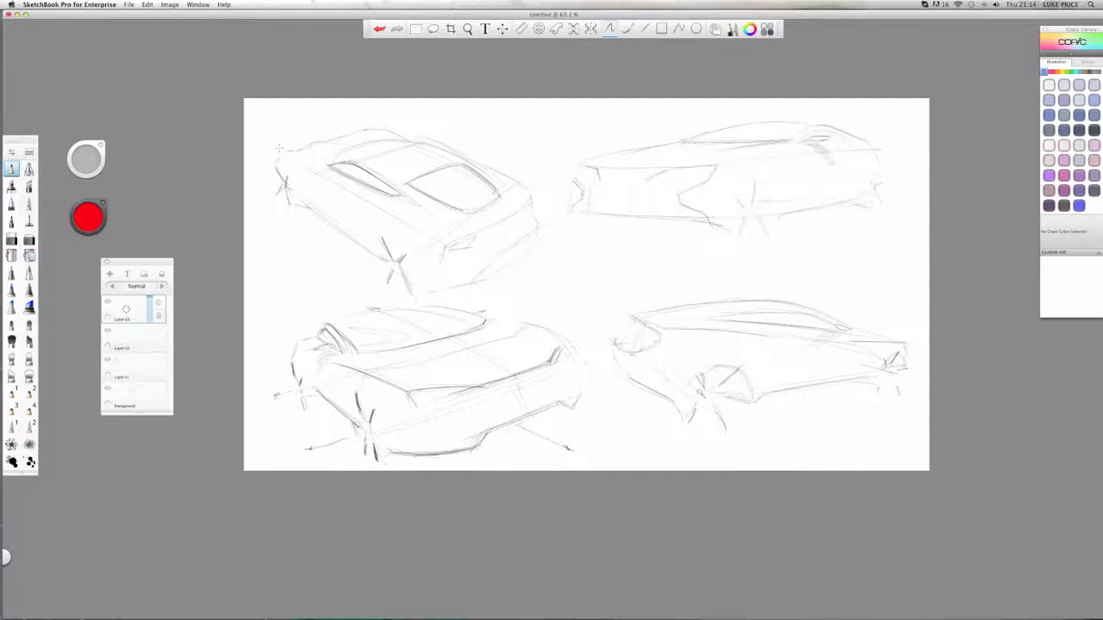
# Step: Mark the wheel centers of the upper-left car in red, add axis arrows, and sketch crossed axes beside it
pyautogui.moveTo(271, 187); pyautogui.dragTo(254, 193)
pyautogui.press('super+z')
pyautogui.press('super+z')
pyautogui.moveTo(393, 246); pyautogui.dragTo(380, 257)
pyautogui.moveTo(288, 193)
pyautogui.mouseDown()
pyautogui.moveTo(291, 204)
pyautogui.moveTo(285, 175)
pyautogui.mouseUp()
pyautogui.moveTo(332, 233)
pyautogui.mouseDown()
pyautogui.moveTo(260, 256)
pyautogui.moveTo(294, 274)
pyautogui.mouseUp()
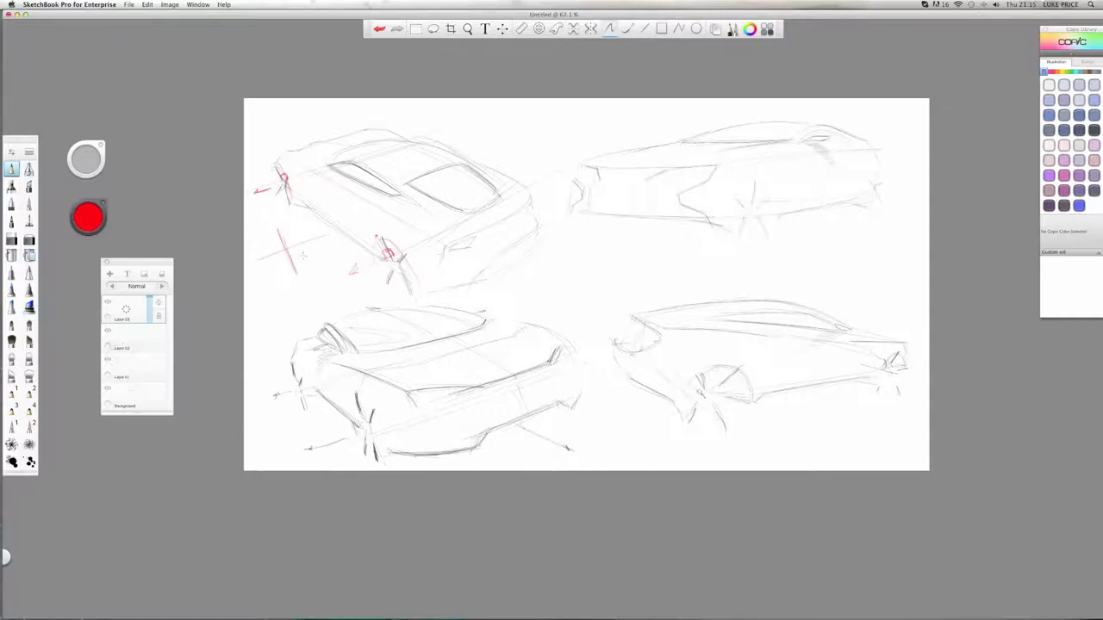
# Step: Fit the ellipse guide to the upper-left car's near wheel, radii about 81 and 43 at 296°, and trace it in red
pyautogui.press('e')
pyautogui.moveTo(554, 253); pyautogui.dragTo(554, 166)
pyautogui.moveTo(405, 314); pyautogui.dragTo(494, 315)
pyautogui.moveTo(554, 256); pyautogui.dragTo(554, 273)
pyautogui.moveTo(554, 314); pyautogui.dragTo(414, 307)
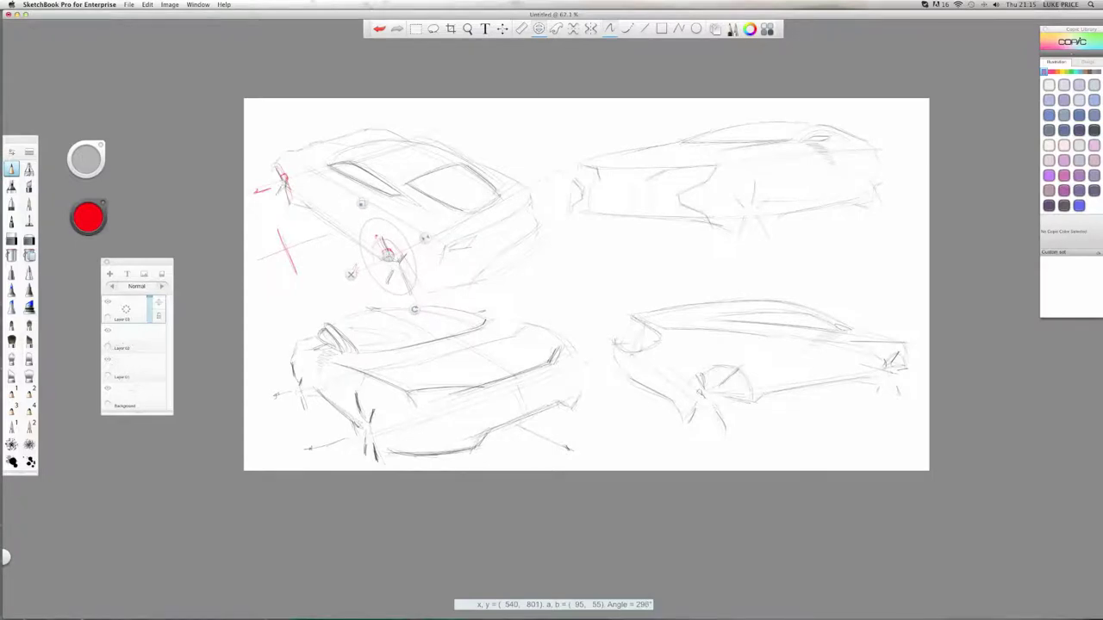
pyautogui.moveTo(388, 253); pyautogui.dragTo(387, 255)
pyautogui.moveTo(360, 205); pyautogui.dragTo(371, 218)
pyautogui.moveTo(428, 249); pyautogui.dragTo(426, 249)
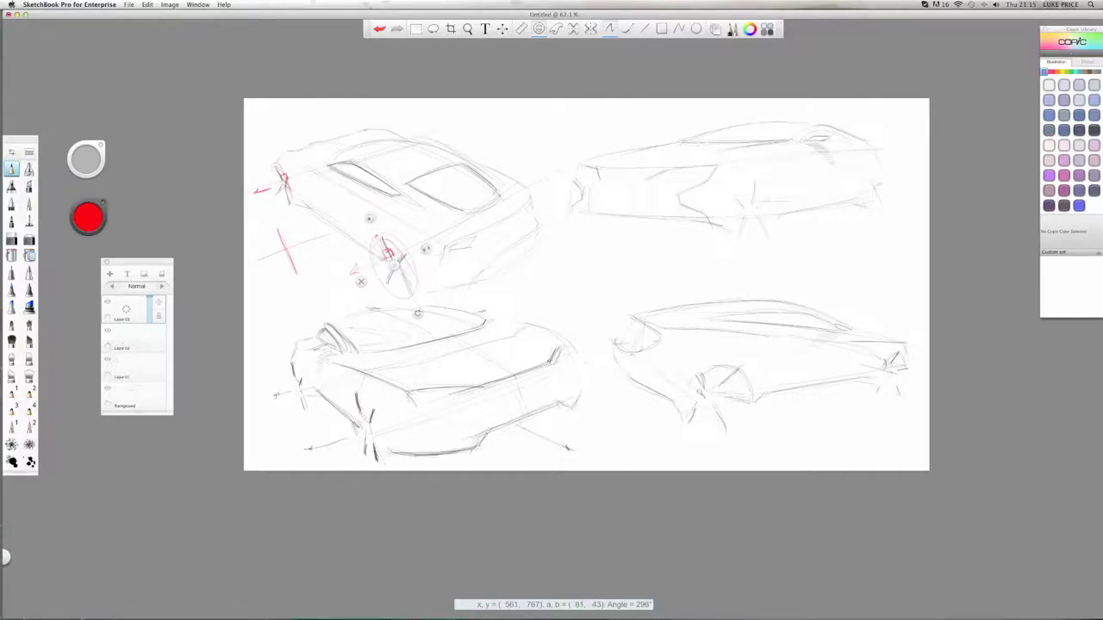
pyautogui.moveTo(417, 313); pyautogui.dragTo(419, 314)
# Step: Fit the ellipse guide to the same car's far wheel, radii about 54 and 24 at 287°, and trace it in red
pyautogui.moveTo(393, 267)
pyautogui.mouseDown()
pyautogui.moveTo(301, 179)
pyautogui.moveTo(280, 180)
pyautogui.mouseUp()
pyautogui.moveTo(306, 228); pyautogui.dragTo(297, 231)
pyautogui.moveTo(265, 130); pyautogui.dragTo(284, 186)
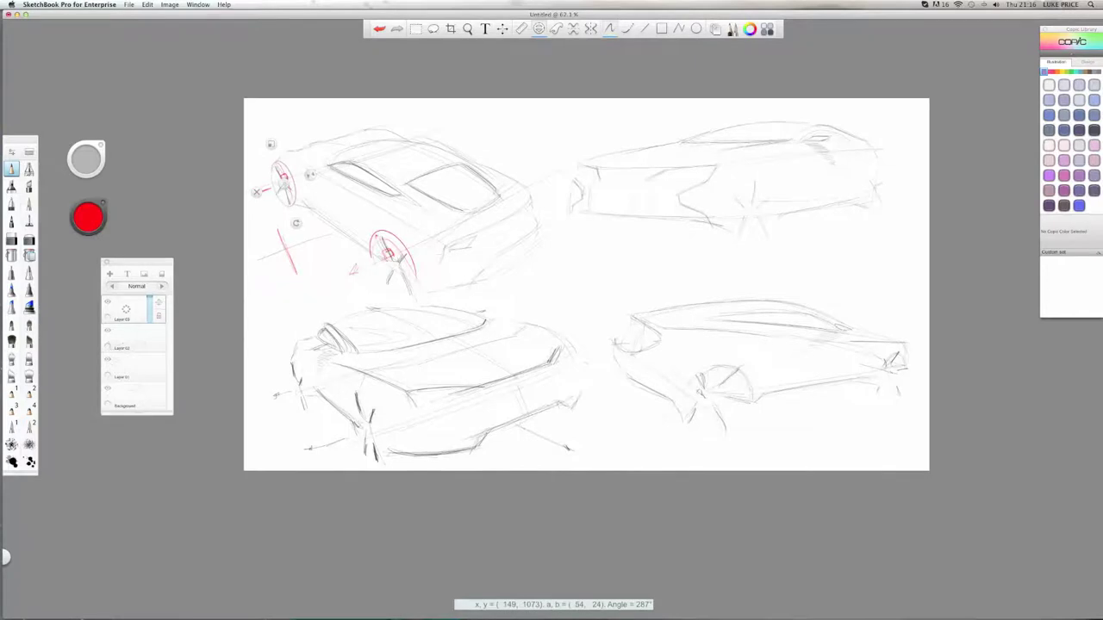
pyautogui.click(256, 192)
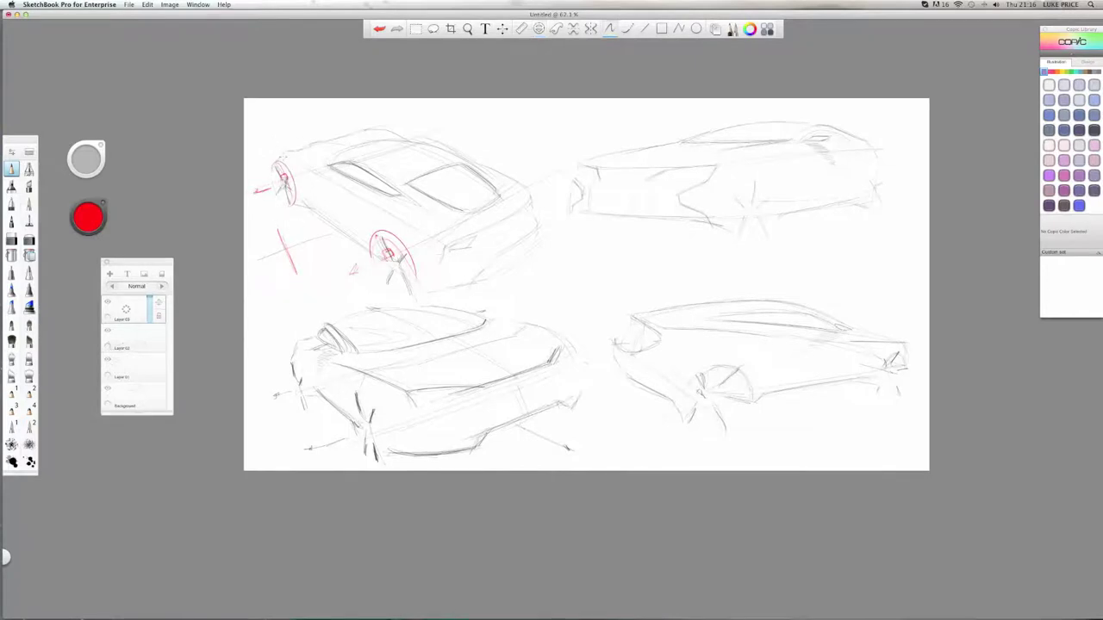
pyautogui.press('e')
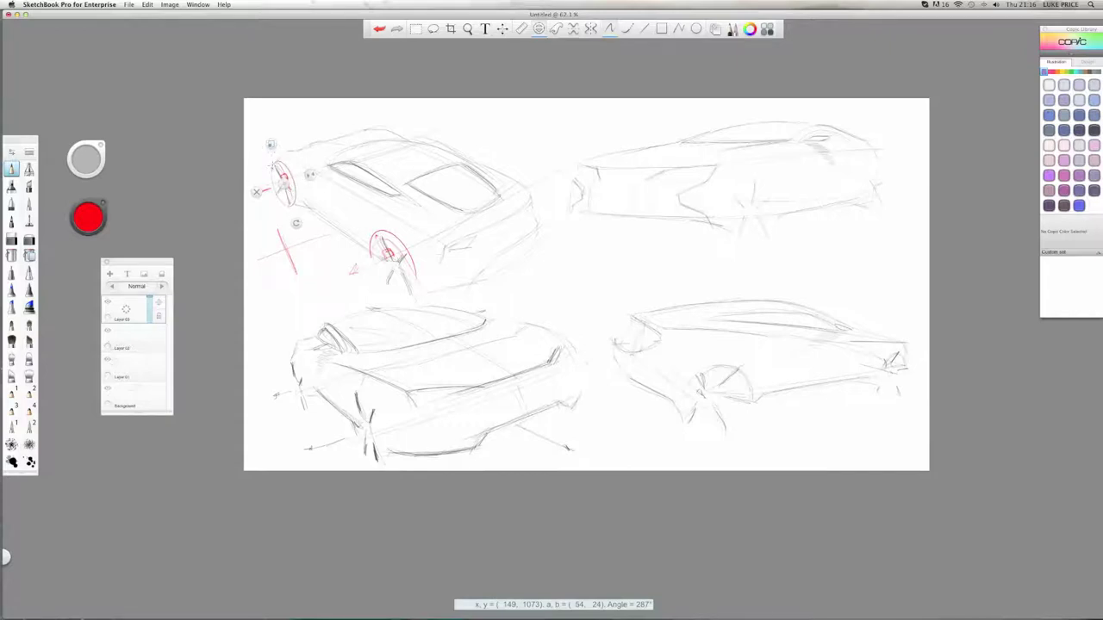
pyautogui.moveTo(310, 175); pyautogui.dragTo(310, 176)
pyautogui.click(256, 191)
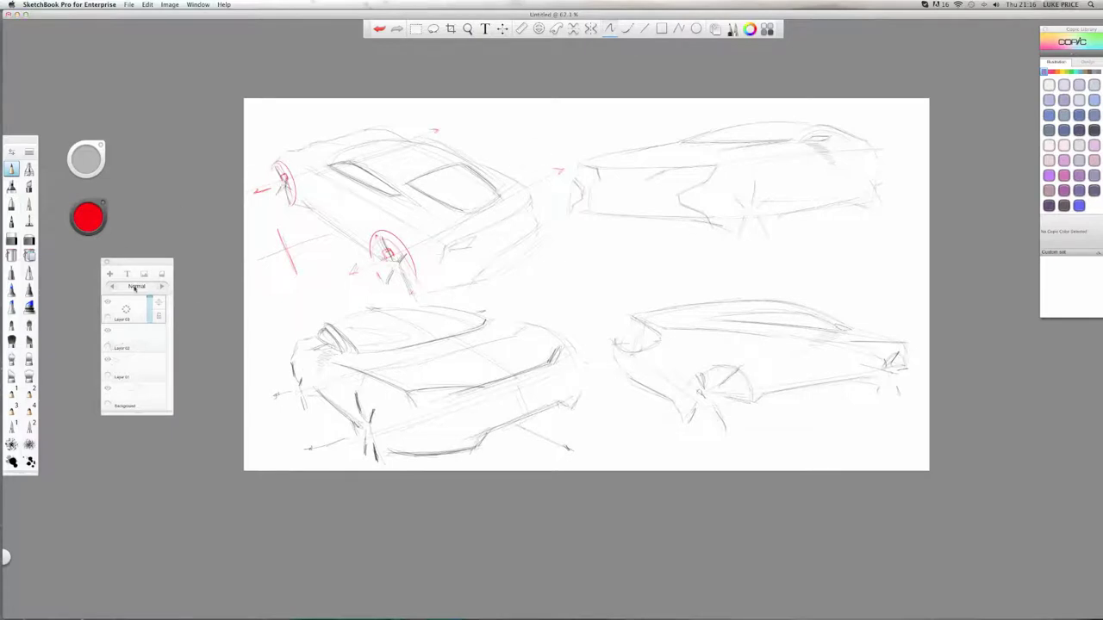
# Step: Add a blank layer on top and hide all the existing layers and the background
pyautogui.moveTo(127, 313)
pyautogui.mouseDown()
pyautogui.moveTo(127, 367)
pyautogui.moveTo(126, 344)
pyautogui.mouseUp()
pyautogui.moveTo(135, 396); pyautogui.dragTo(102, 393)
pyautogui.moveTo(136, 349); pyautogui.dragTo(137, 345)
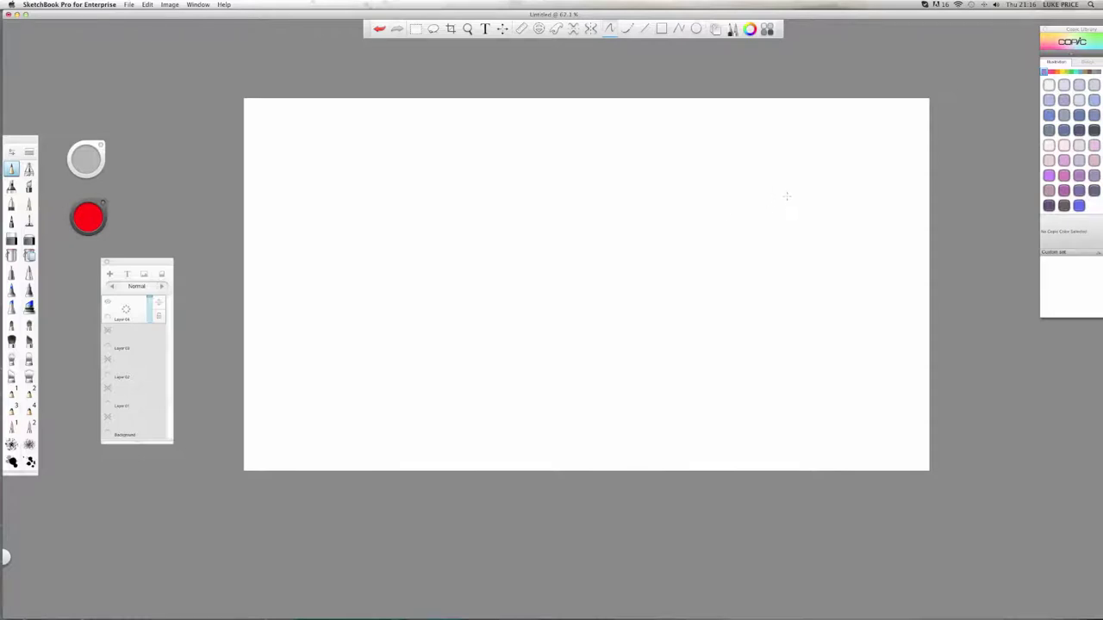
# Step: Draw a horizontal horizon line with two vanishing points and perspective lines converging from below on each point
pyautogui.moveTo(819, 198)
pyautogui.mouseDown()
pyautogui.moveTo(398, 198)
pyautogui.moveTo(416, 198)
pyautogui.mouseUp()
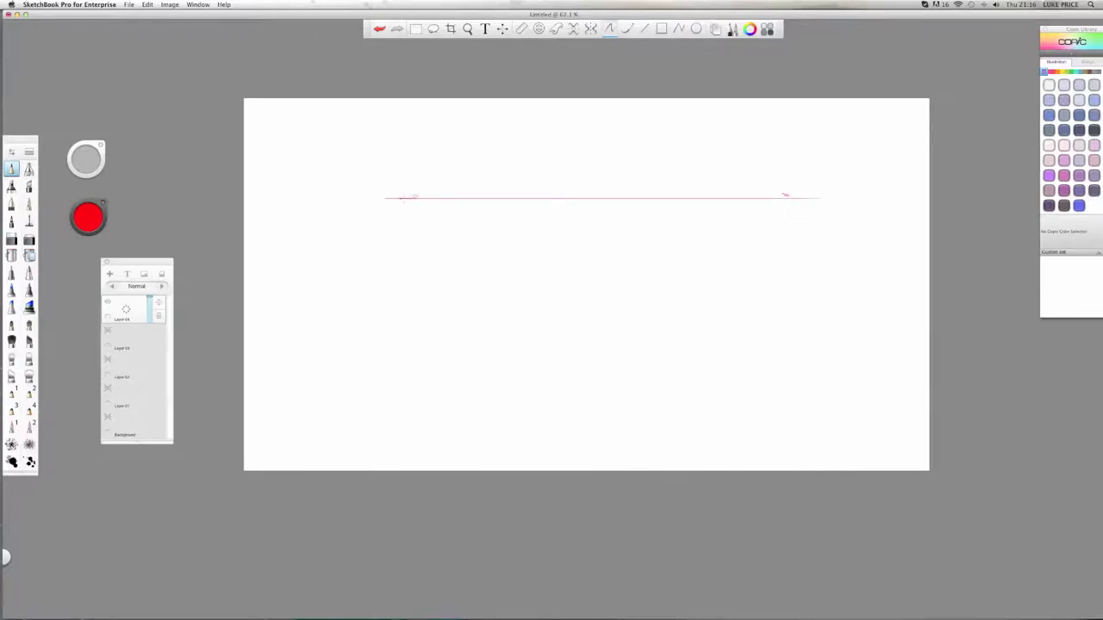
pyautogui.moveTo(466, 215); pyautogui.dragTo(664, 284)
pyautogui.moveTo(767, 199); pyautogui.dragTo(565, 226)
pyautogui.moveTo(415, 198); pyautogui.dragTo(744, 270)
pyautogui.moveTo(417, 198); pyautogui.dragTo(881, 252)
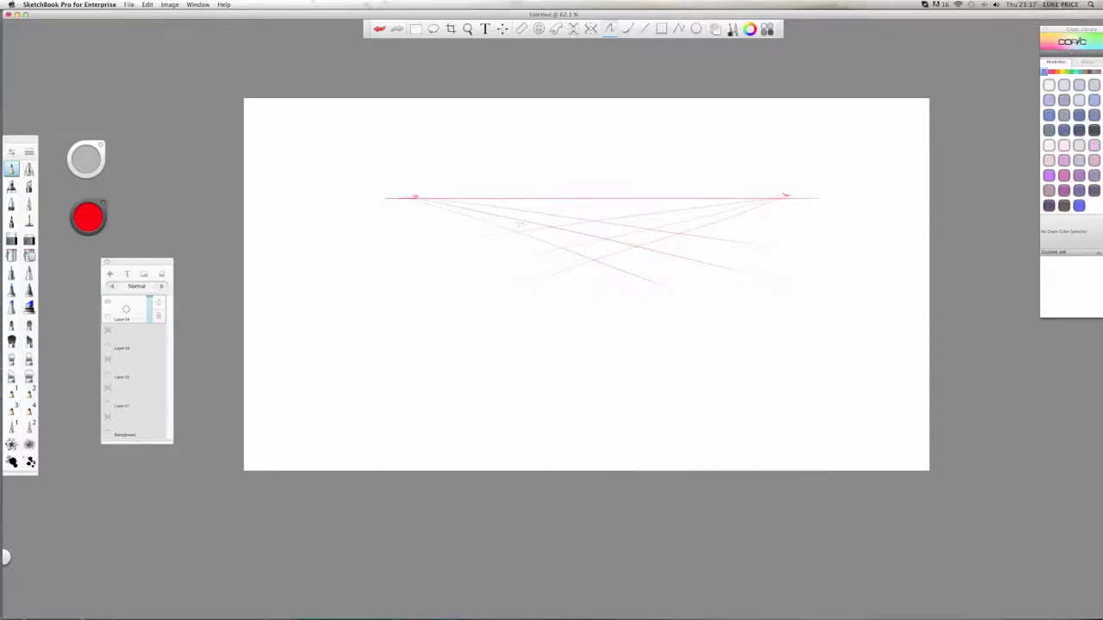
# Step: Draw a rectangular frame around the crossing perspective lines, extending slightly above the horizon
pyautogui.moveTo(484, 185); pyautogui.dragTo(501, 224)
pyautogui.moveTo(685, 184); pyautogui.dragTo(685, 289)
pyautogui.moveTo(677, 295); pyautogui.dragTo(506, 294)
pyautogui.moveTo(677, 182); pyautogui.dragTo(529, 181)
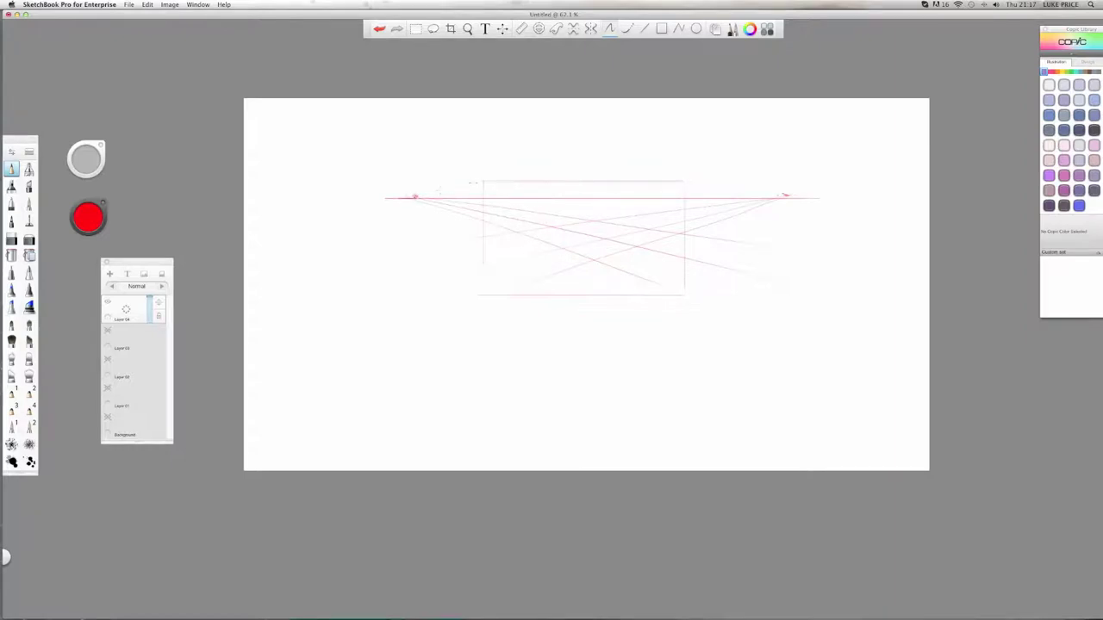
pyautogui.moveTo(484, 181); pyautogui.dragTo(484, 189)
# Step: Mark the axis directions and wheel positions of a small car inside the frame and draw its lower body edges
pyautogui.moveTo(490, 236); pyautogui.dragTo(488, 239)
pyautogui.moveTo(550, 272); pyautogui.dragTo(551, 278)
pyautogui.moveTo(584, 237); pyautogui.dragTo(583, 279)
pyautogui.moveTo(528, 241); pyautogui.dragTo(571, 260)
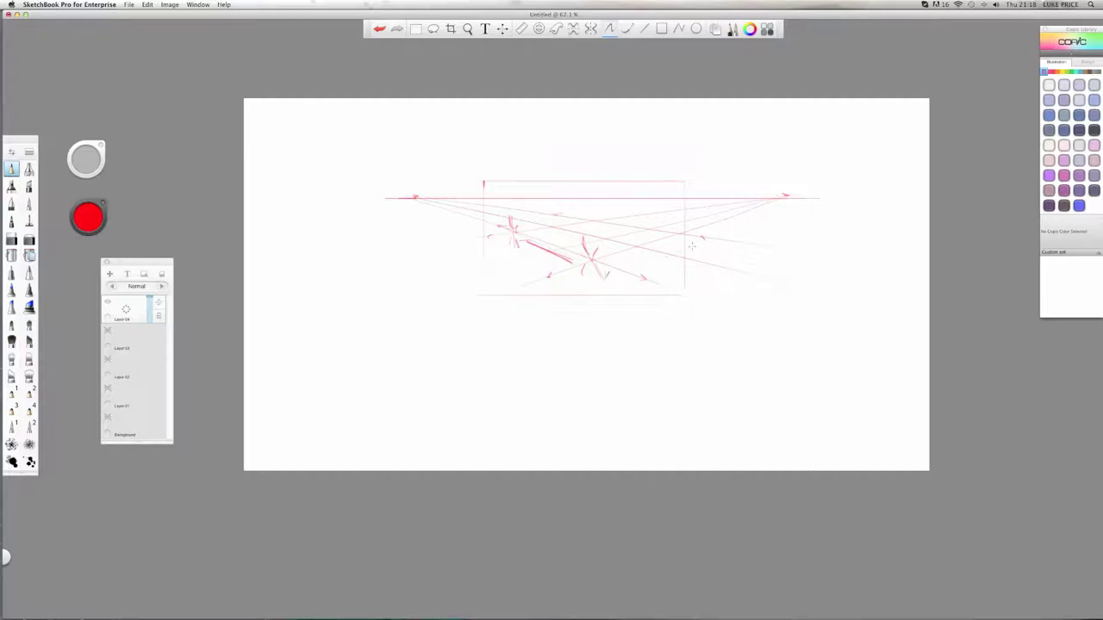
pyautogui.moveTo(689, 246)
pyautogui.mouseDown()
pyautogui.moveTo(655, 260)
pyautogui.moveTo(687, 246)
pyautogui.mouseUp()
# Step: Sketch the small car's roofline, side window, windshield and hood lines, and darken its corner and window accents
pyautogui.moveTo(529, 207)
pyautogui.mouseDown()
pyautogui.moveTo(541, 207)
pyautogui.moveTo(513, 207)
pyautogui.mouseUp()
pyautogui.moveTo(646, 199)
pyautogui.mouseDown()
pyautogui.moveTo(543, 204)
pyautogui.moveTo(628, 206)
pyautogui.moveTo(660, 220)
pyautogui.moveTo(569, 225)
pyautogui.moveTo(617, 228)
pyautogui.moveTo(560, 220)
pyautogui.mouseUp()
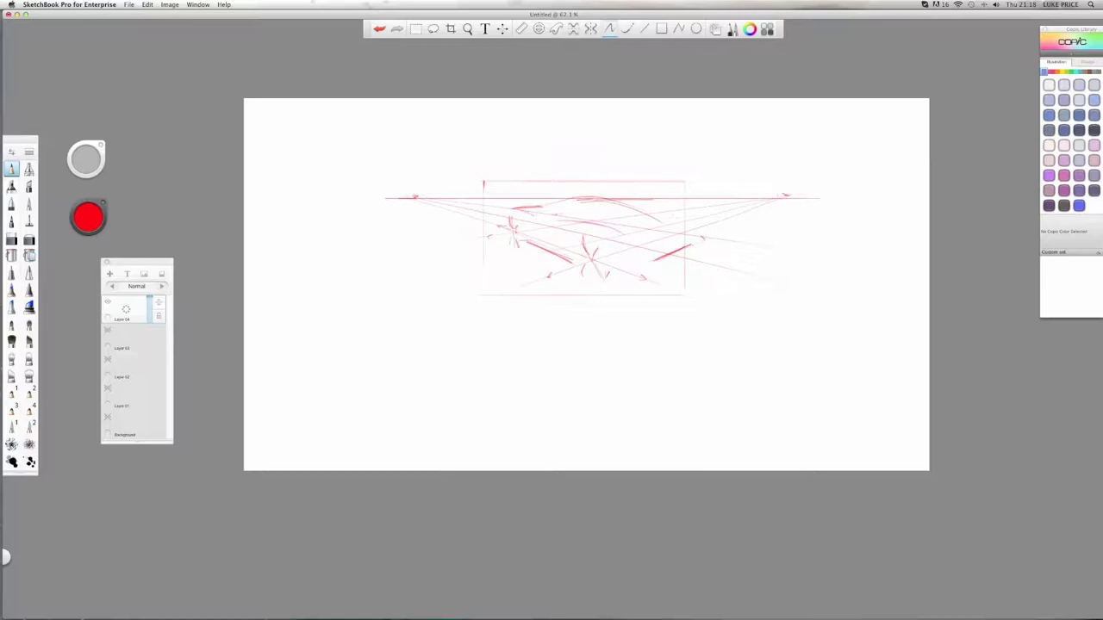
pyautogui.moveTo(670, 219); pyautogui.dragTo(683, 215)
pyautogui.moveTo(615, 213); pyautogui.dragTo(656, 217)
pyautogui.moveTo(565, 204)
pyautogui.mouseDown()
pyautogui.moveTo(589, 215)
pyautogui.moveTo(558, 215)
pyautogui.mouseUp()
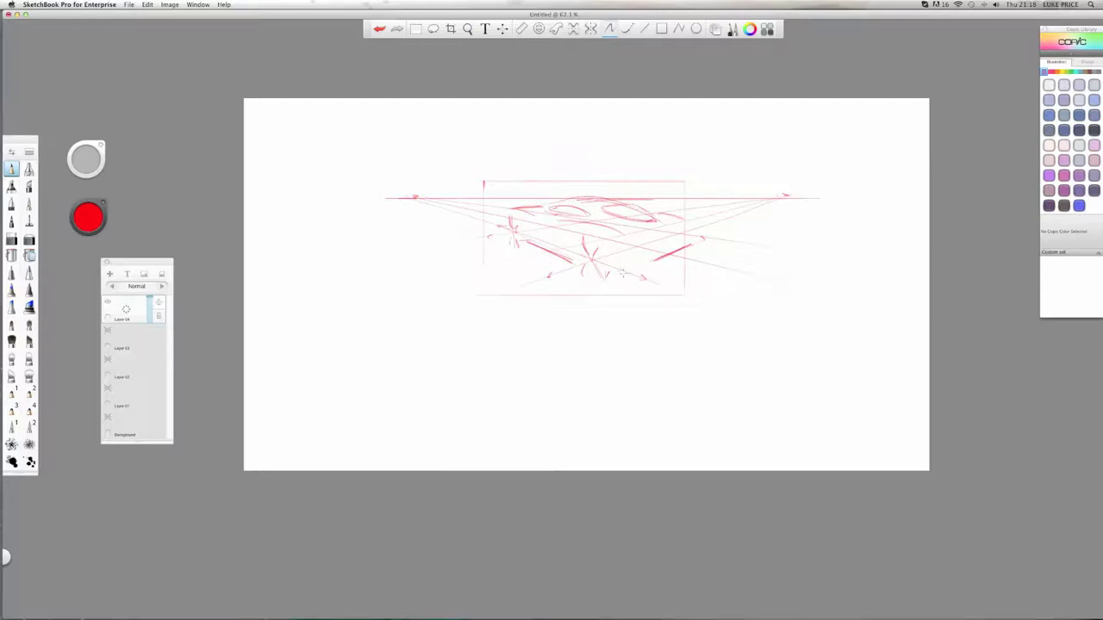
pyautogui.moveTo(626, 268); pyautogui.dragTo(645, 276)
pyautogui.moveTo(633, 235)
pyautogui.mouseDown()
pyautogui.moveTo(681, 224)
pyautogui.moveTo(638, 243)
pyautogui.moveTo(647, 220)
pyautogui.moveTo(634, 222)
pyautogui.moveTo(653, 220)
pyautogui.moveTo(569, 200)
pyautogui.mouseUp()
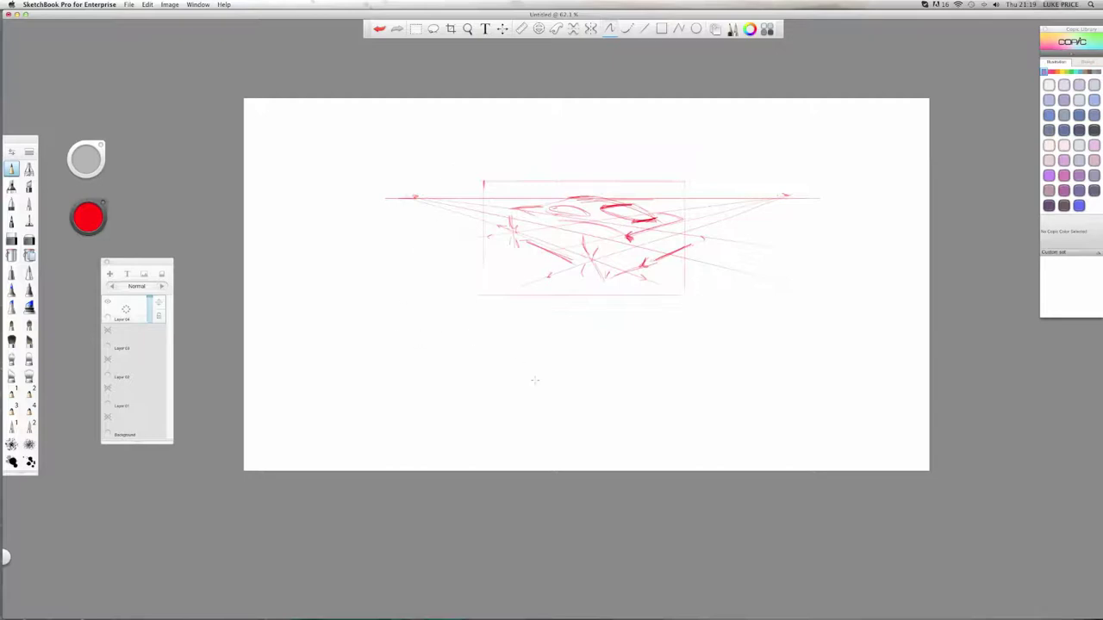
# Step: Hide the perspective sketch layer, and on a new layer draw the construction axes of a large three-quarter-view car
pyautogui.click(108, 302)
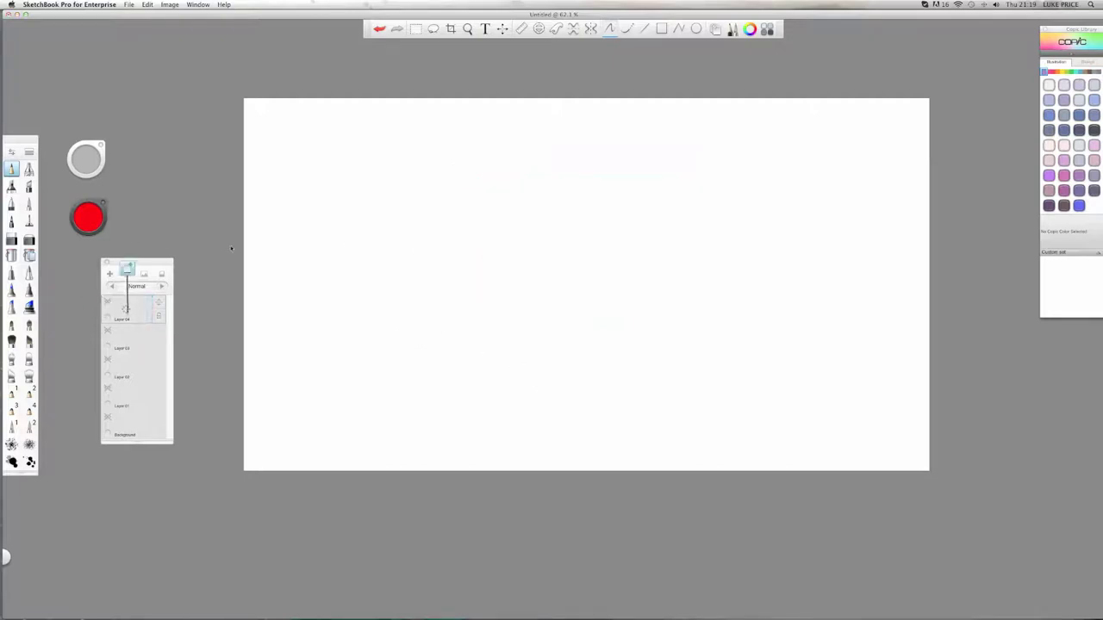
pyautogui.press('super+l')
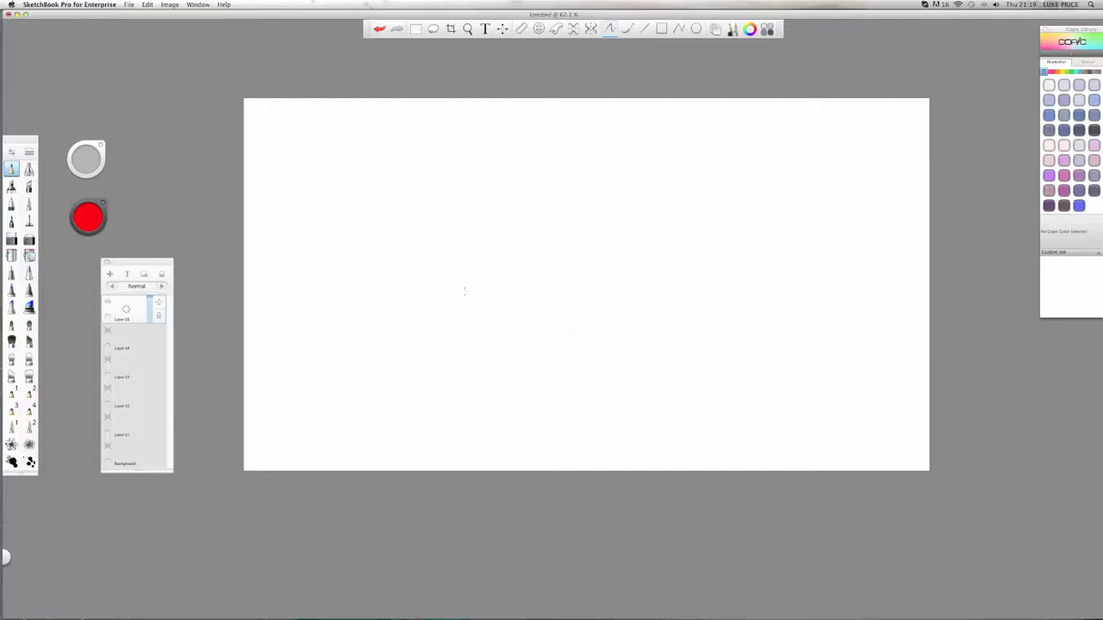
pyautogui.moveTo(552, 196); pyautogui.dragTo(379, 254)
pyautogui.moveTo(683, 401); pyautogui.dragTo(687, 405)
pyautogui.moveTo(894, 220); pyautogui.dragTo(897, 387)
# Step: Sketch the front and rear wheel arcs of the large car and tick their outer extents
pyautogui.moveTo(369, 211); pyautogui.dragTo(376, 234)
pyautogui.moveTo(647, 324); pyautogui.dragTo(720, 435)
pyautogui.moveTo(701, 328); pyautogui.dragTo(703, 340)
pyautogui.moveTo(760, 388); pyautogui.dragTo(748, 389)
pyautogui.moveTo(737, 436); pyautogui.dragTo(730, 426)
pyautogui.moveTo(641, 411); pyautogui.dragTo(647, 410)
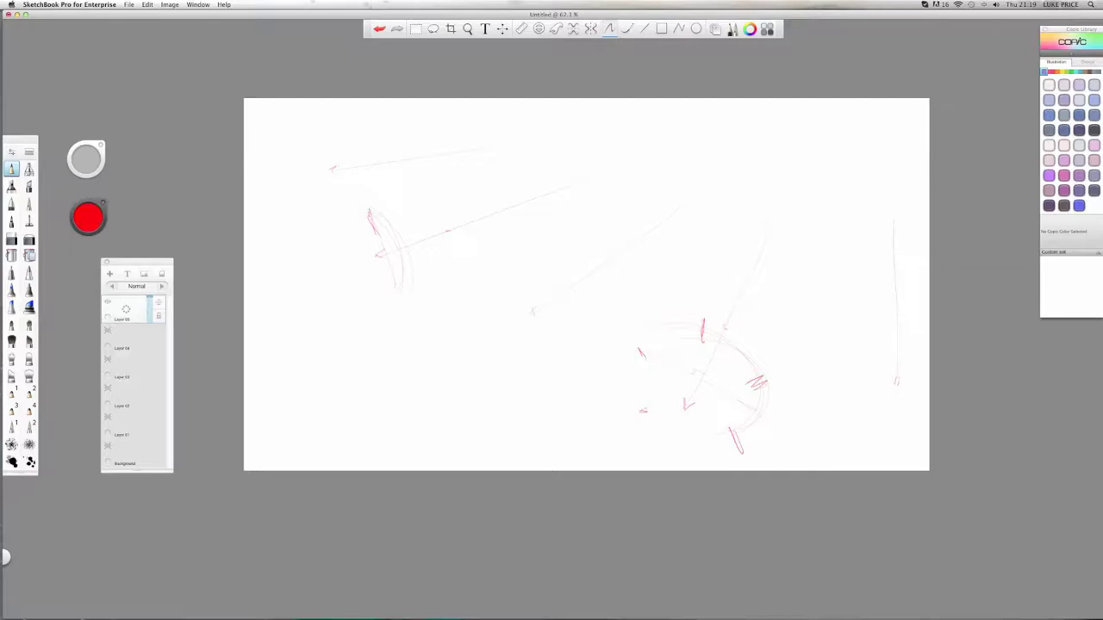
pyautogui.moveTo(367, 210); pyautogui.dragTo(363, 207)
pyautogui.moveTo(398, 238); pyautogui.dragTo(394, 245)
pyautogui.moveTo(363, 284); pyautogui.dragTo(362, 280)
# Step: Draw the large car's centerline over roof and hood, its nose curve, lower bumper stroke and sill line
pyautogui.moveTo(448, 134)
pyautogui.mouseDown()
pyautogui.moveTo(551, 137)
pyautogui.moveTo(648, 165)
pyautogui.moveTo(868, 275)
pyautogui.mouseUp()
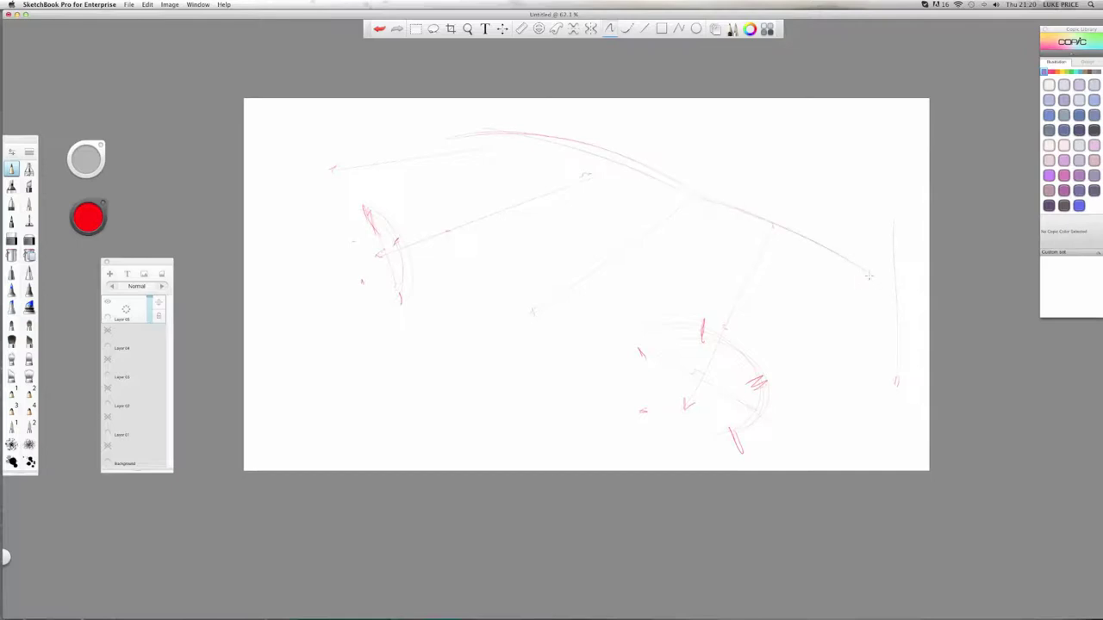
pyautogui.moveTo(889, 270); pyautogui.dragTo(879, 312)
pyautogui.moveTo(840, 418); pyautogui.dragTo(773, 423)
pyautogui.moveTo(413, 288); pyautogui.dragTo(618, 377)
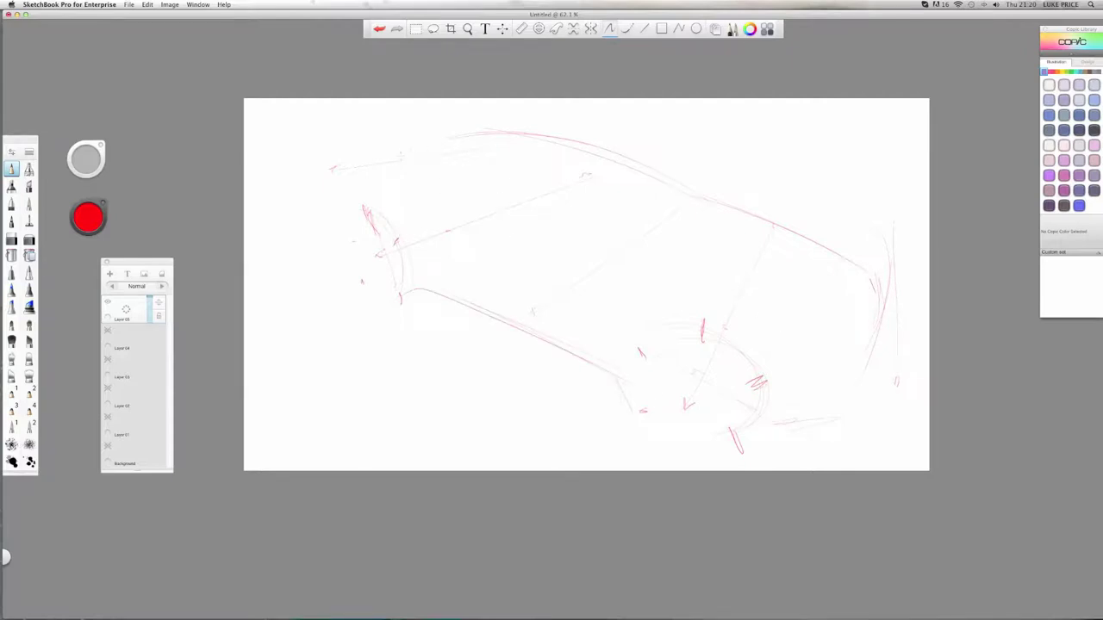
# Step: Sketch the windshield pillar, side window, door mirror, rear shoulder line and front fender curve of the large car
pyautogui.moveTo(477, 147); pyautogui.dragTo(659, 246)
pyautogui.moveTo(519, 152); pyautogui.dragTo(658, 228)
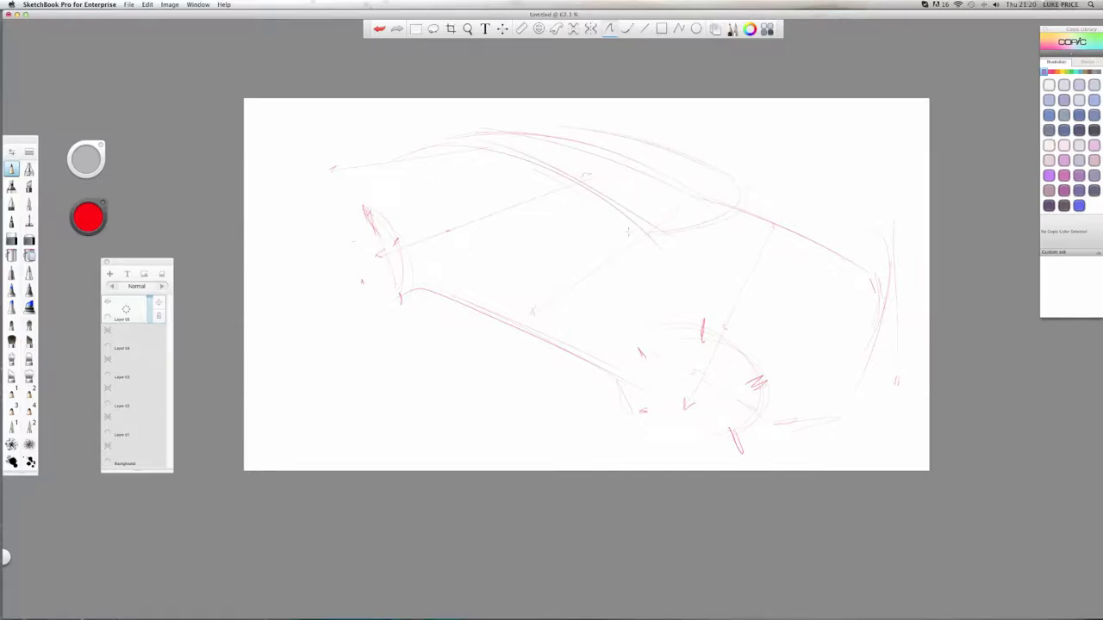
pyautogui.moveTo(606, 225); pyautogui.dragTo(591, 236)
pyautogui.moveTo(428, 163)
pyautogui.mouseDown()
pyautogui.moveTo(543, 211)
pyautogui.moveTo(408, 157)
pyautogui.moveTo(363, 174)
pyautogui.moveTo(430, 189)
pyautogui.mouseUp()
pyautogui.moveTo(634, 271)
pyautogui.mouseDown()
pyautogui.moveTo(707, 282)
pyautogui.moveTo(784, 319)
pyautogui.mouseUp()
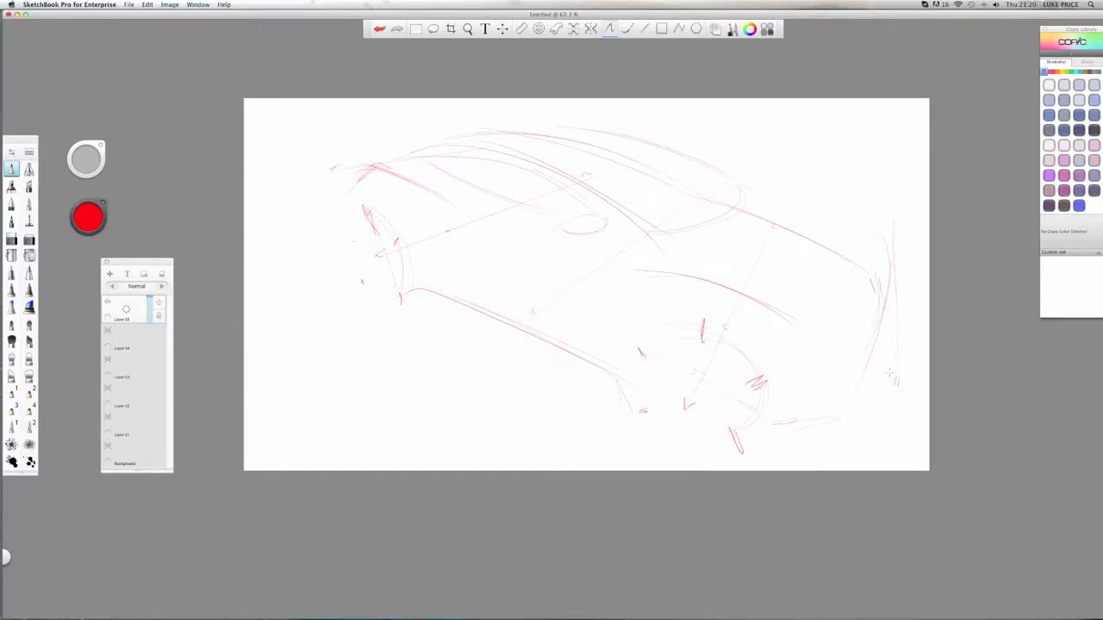
# Step: Draw the lower front bumper curve and far hood edge, and mark the outermost point of the nose with a vertical line
pyautogui.moveTo(776, 422); pyautogui.dragTo(891, 376)
pyautogui.moveTo(857, 220); pyautogui.dragTo(777, 188)
pyautogui.moveTo(898, 359)
pyautogui.mouseDown()
pyautogui.moveTo(897, 311)
pyautogui.moveTo(909, 351)
pyautogui.moveTo(902, 325)
pyautogui.moveTo(897, 359)
pyautogui.moveTo(899, 309)
pyautogui.moveTo(894, 435)
pyautogui.mouseUp()
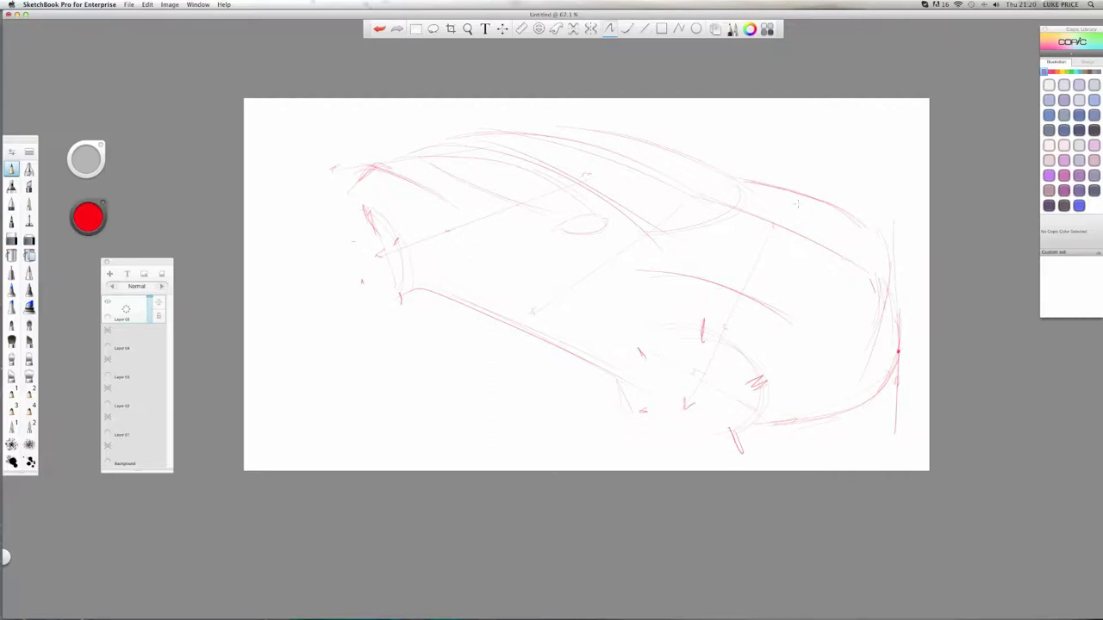
pyautogui.moveTo(870, 276); pyautogui.dragTo(881, 284)
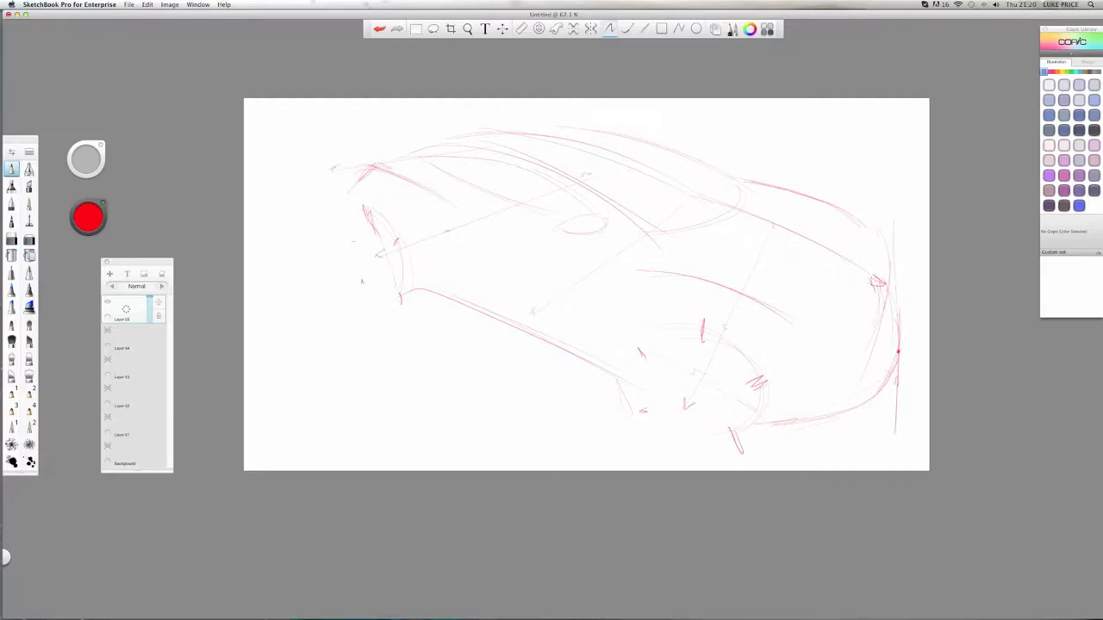
# Step: Mark points where the hood centerline meets the nose and draw steep tangent strokes around them
pyautogui.click(888, 287)
pyautogui.moveTo(894, 257); pyautogui.dragTo(895, 286)
pyautogui.moveTo(881, 230); pyautogui.dragTo(869, 314)
pyautogui.click(892, 290)
pyautogui.moveTo(890, 235)
pyautogui.mouseDown()
pyautogui.moveTo(875, 343)
pyautogui.moveTo(894, 288)
pyautogui.mouseUp()
pyautogui.moveTo(889, 312); pyautogui.dragTo(886, 338)
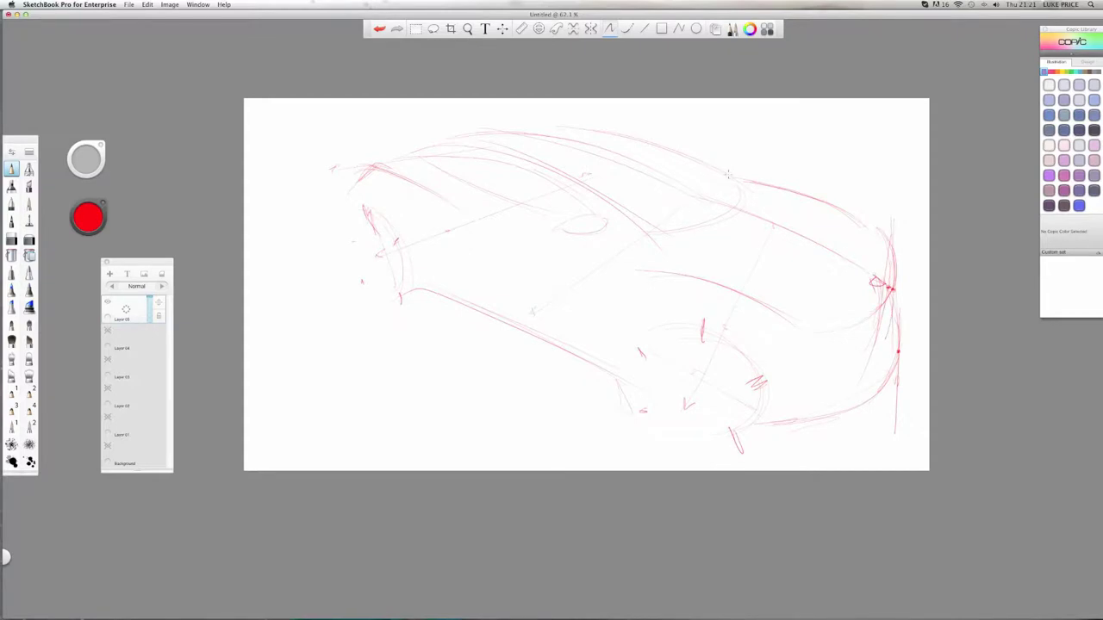
# Step: Mark the windshield base with points and axis arrows, and extend the front wheel axis across the hood
pyautogui.moveTo(718, 219); pyautogui.dragTo(674, 230)
pyautogui.moveTo(768, 176)
pyautogui.mouseDown()
pyautogui.moveTo(701, 248)
pyautogui.moveTo(770, 166)
pyautogui.mouseUp()
pyautogui.click(737, 209)
pyautogui.moveTo(662, 231); pyautogui.dragTo(661, 232)
pyautogui.moveTo(735, 310); pyautogui.dragTo(773, 235)
pyautogui.moveTo(888, 404); pyautogui.dragTo(888, 426)
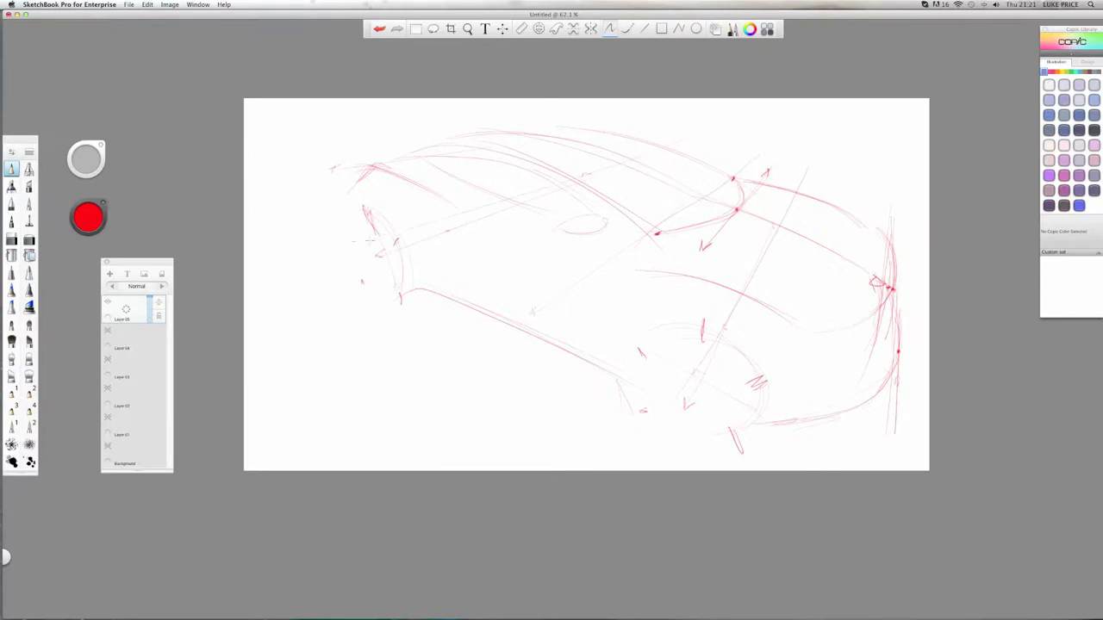
# Step: Draw perspective lines across the windshield's top edge and along the roof, shoulder and sill of the large car
pyautogui.moveTo(385, 240); pyautogui.dragTo(383, 256)
pyautogui.moveTo(625, 159); pyautogui.dragTo(583, 175)
pyautogui.moveTo(660, 147); pyautogui.dragTo(582, 176)
pyautogui.moveTo(371, 168); pyautogui.dragTo(893, 364)
pyautogui.moveTo(893, 364); pyautogui.dragTo(389, 155)
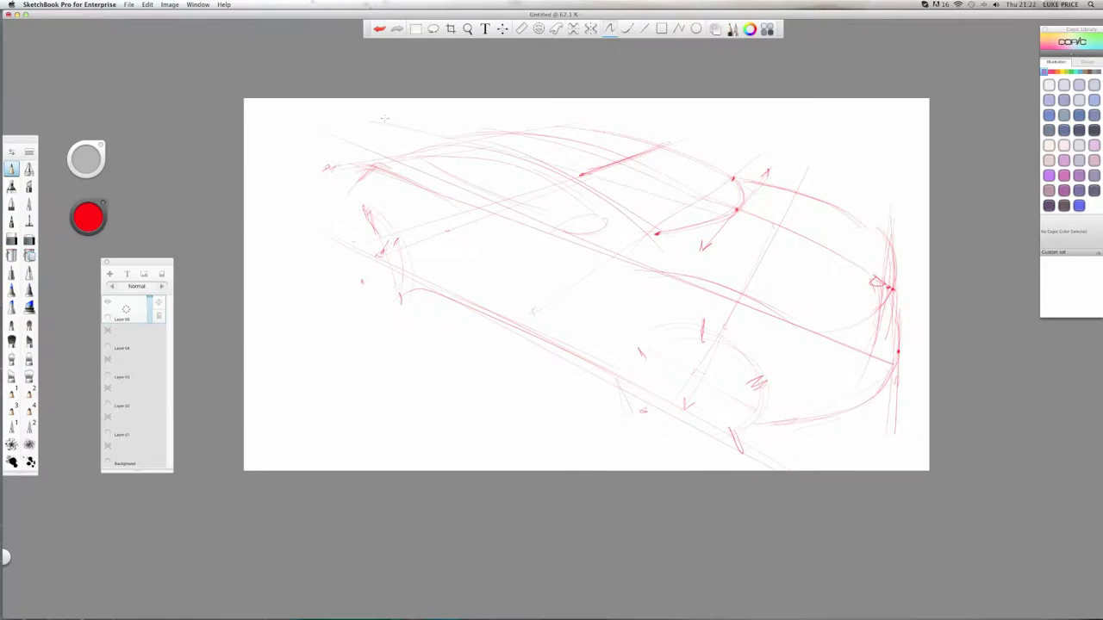
pyautogui.moveTo(384, 118); pyautogui.dragTo(541, 164)
# Step: Redraw the full front wheel arch and outline the headlight at the car's front corner
pyautogui.moveTo(760, 371); pyautogui.dragTo(755, 391)
pyautogui.moveTo(696, 324); pyautogui.dragTo(658, 322)
pyautogui.moveTo(868, 352)
pyautogui.mouseDown()
pyautogui.moveTo(821, 334)
pyautogui.moveTo(865, 321)
pyautogui.moveTo(822, 332)
pyautogui.mouseUp()
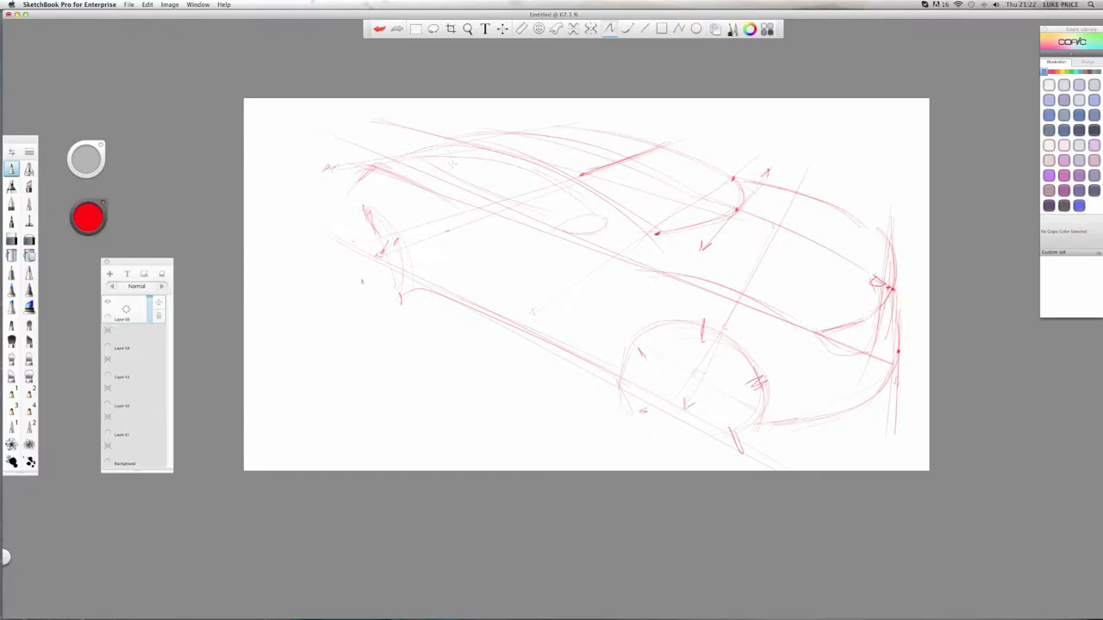
# Step: Darken the side window outline with its pillar and draw the crossing line over the rear of the roof
pyautogui.moveTo(595, 217); pyautogui.dragTo(444, 157)
pyautogui.moveTo(580, 121); pyautogui.dragTo(477, 138)
pyautogui.moveTo(561, 124); pyautogui.dragTo(450, 143)
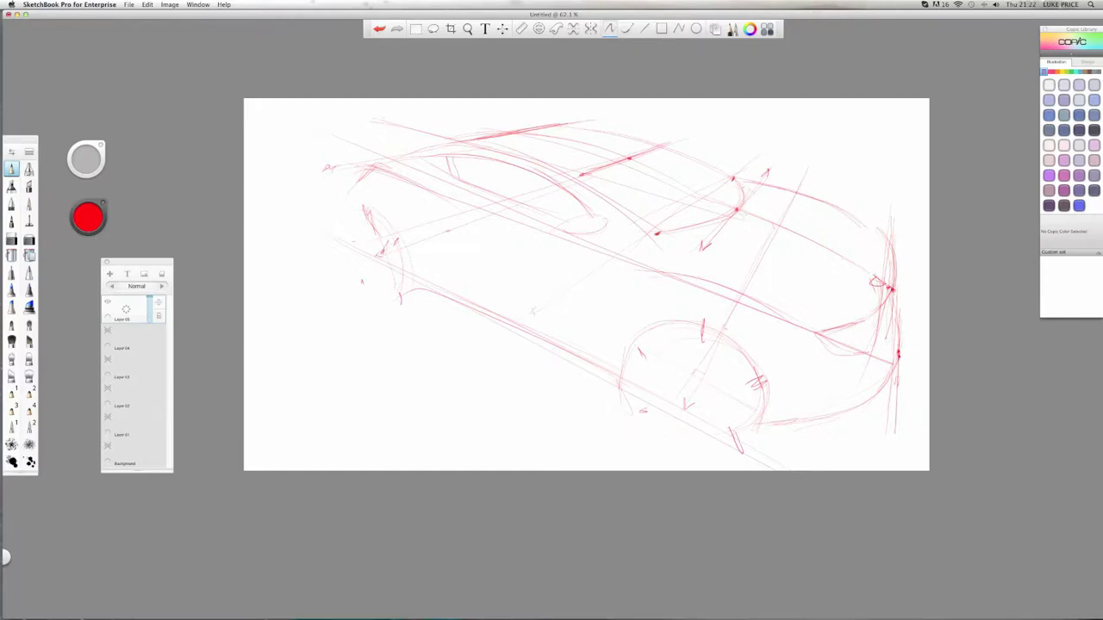
# Step: Mark the front wheel's axle direction and join points at both ends of its wheel opening on the large car
pyautogui.moveTo(687, 376); pyautogui.dragTo(681, 402)
pyautogui.moveTo(649, 347); pyautogui.dragTo(635, 341)
pyautogui.moveTo(759, 420); pyautogui.dragTo(761, 431)
pyautogui.moveTo(636, 346); pyautogui.dragTo(631, 334)
pyautogui.moveTo(761, 430); pyautogui.dragTo(757, 424)
# Step: Draw the rear wheel's axle line with an arrowhead and mark the ends of its ellipse axis
pyautogui.moveTo(453, 227); pyautogui.dragTo(346, 256)
pyautogui.moveTo(362, 207)
pyautogui.mouseDown()
pyautogui.moveTo(367, 217)
pyautogui.moveTo(362, 205)
pyautogui.mouseUp()
pyautogui.moveTo(389, 295)
pyautogui.mouseDown()
pyautogui.moveTo(393, 304)
pyautogui.moveTo(386, 294)
pyautogui.mouseUp()
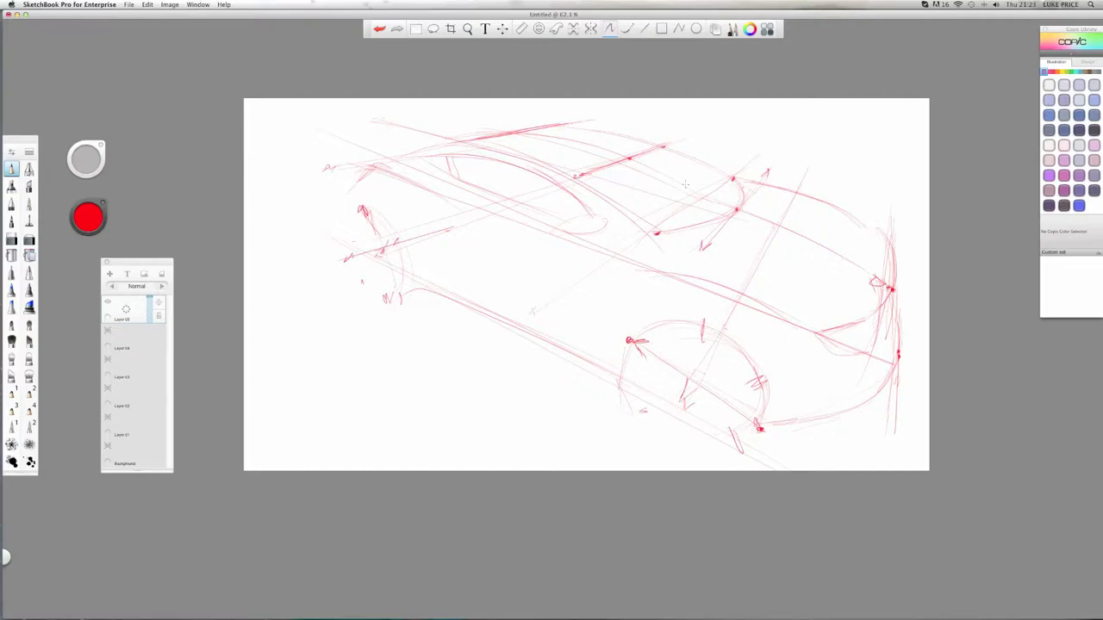
# Step: Sketch freehand reference strokes in the empty area beneath the large car's side
pyautogui.moveTo(562, 234)
pyautogui.mouseDown()
pyautogui.moveTo(568, 226)
pyautogui.moveTo(560, 231)
pyautogui.mouseUp()
pyautogui.moveTo(492, 425); pyautogui.dragTo(331, 424)
pyautogui.moveTo(289, 369); pyautogui.dragTo(500, 398)
pyautogui.moveTo(295, 371)
pyautogui.mouseDown()
pyautogui.moveTo(315, 374)
pyautogui.moveTo(290, 370)
pyautogui.mouseUp()
# Step: Step through the red annotation layers, hiding the large car, vanishing-point and wheel ellipse layers and showing Layer-02
pyautogui.rightClick(429, 183)
pyautogui.click(108, 302)
pyautogui.click(107, 330)
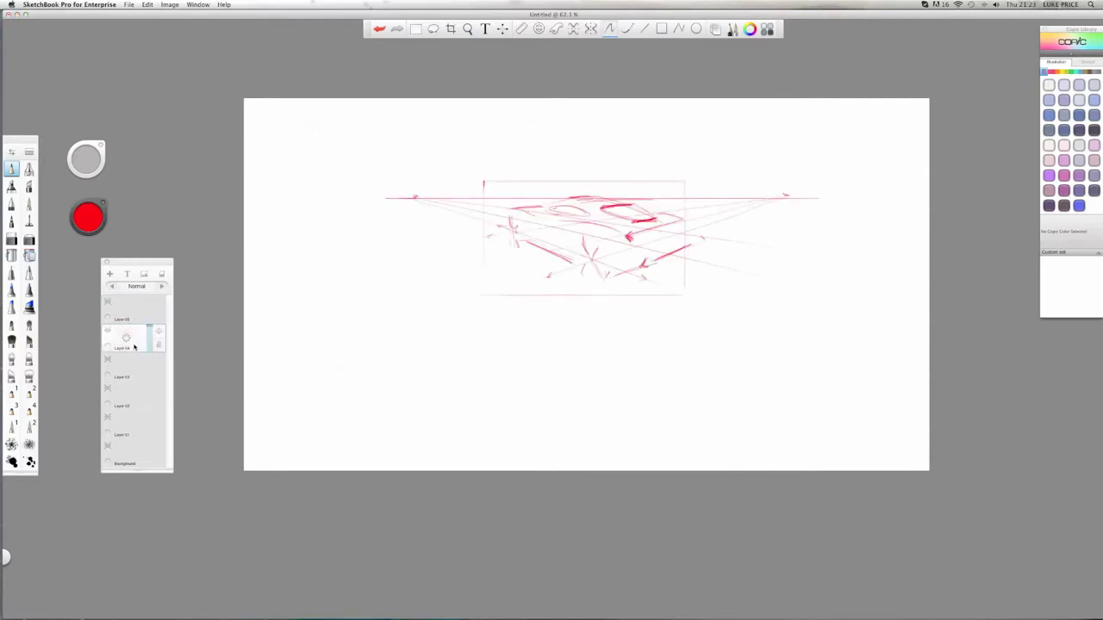
pyautogui.click(108, 330)
pyautogui.click(107, 359)
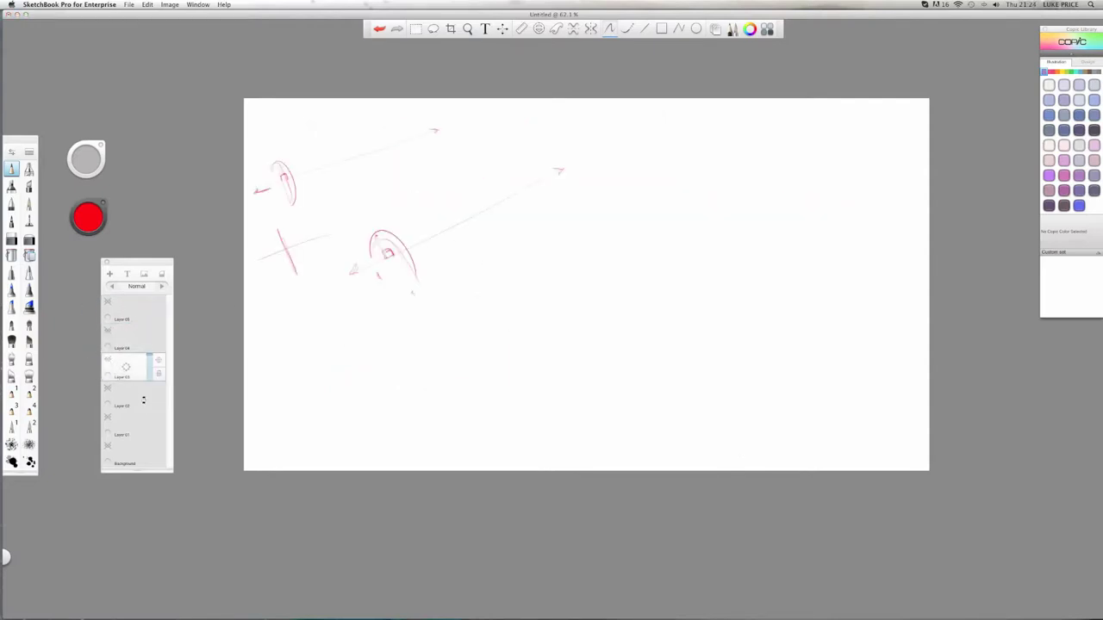
pyautogui.click(137, 399)
pyautogui.click(108, 388)
pyautogui.click(133, 372)
pyautogui.click(107, 359)
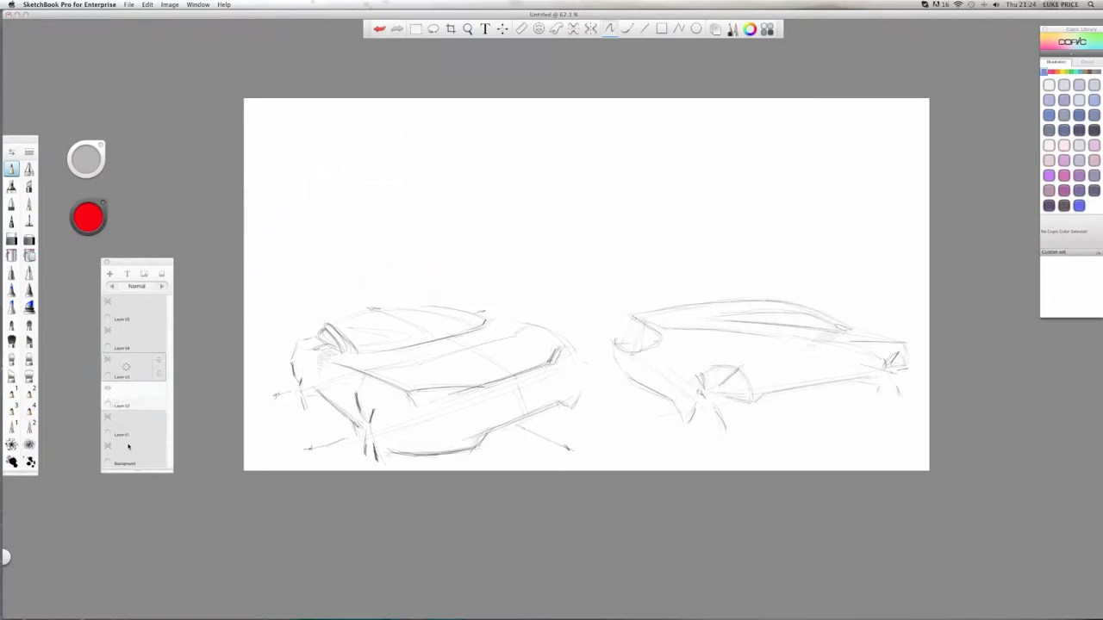
# Step: Make Layer-01 and the Background layer visible so all four grey car sketches appear together
pyautogui.click(129, 445)
pyautogui.click(107, 418)
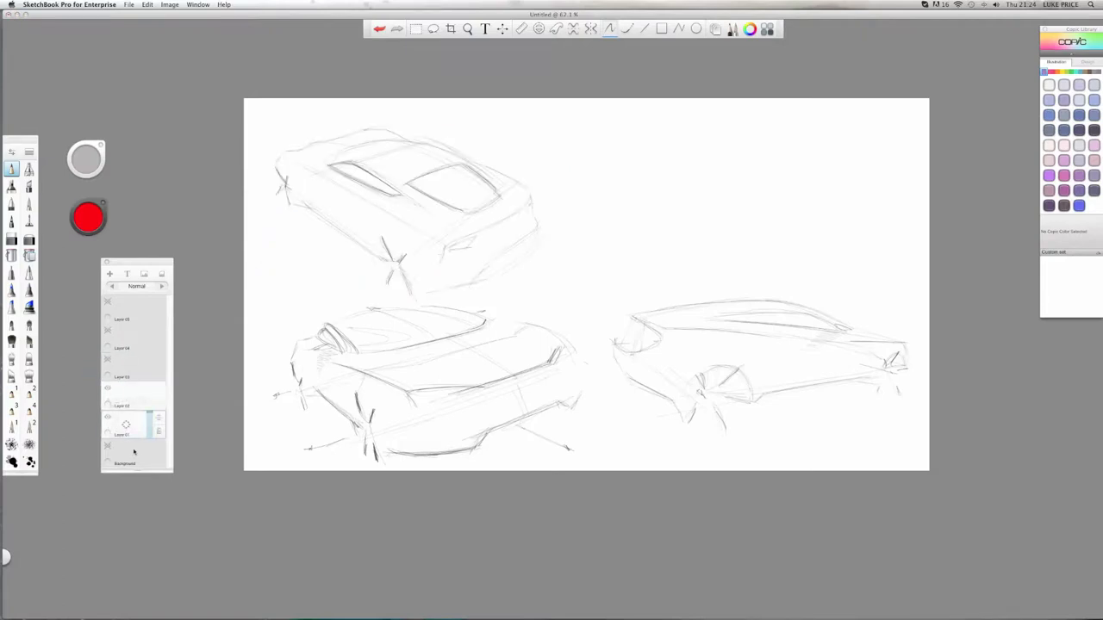
pyautogui.click(131, 456)
pyautogui.click(107, 446)
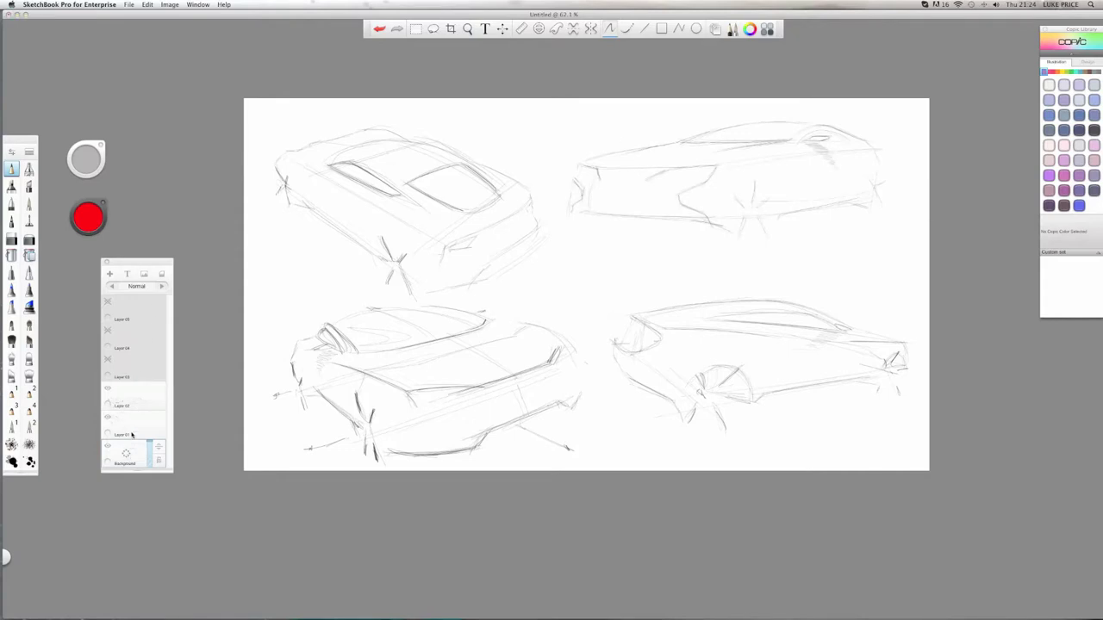
# Step: Add a layer above Layer-02 and draw red converging lines along the top-right car's lower front end
pyautogui.click(131, 404)
pyautogui.moveTo(131, 400); pyautogui.dragTo(140, 337)
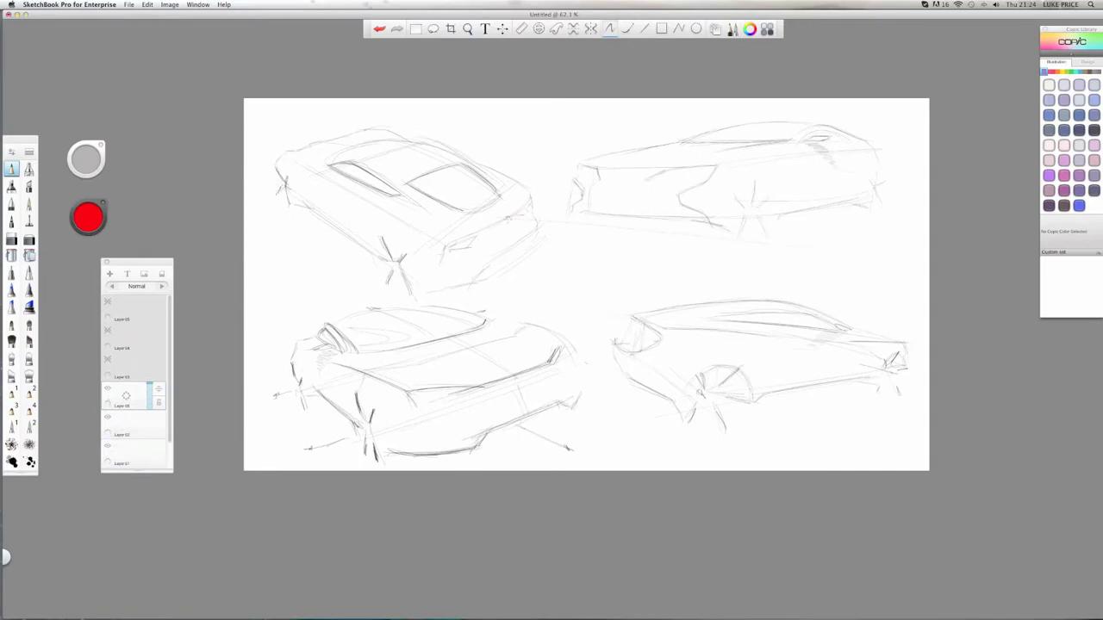
pyautogui.click(507, 218)
pyautogui.moveTo(521, 207); pyautogui.dragTo(527, 203)
pyautogui.moveTo(758, 229); pyautogui.dragTo(530, 208)
pyautogui.moveTo(782, 205); pyautogui.dragTo(643, 199)
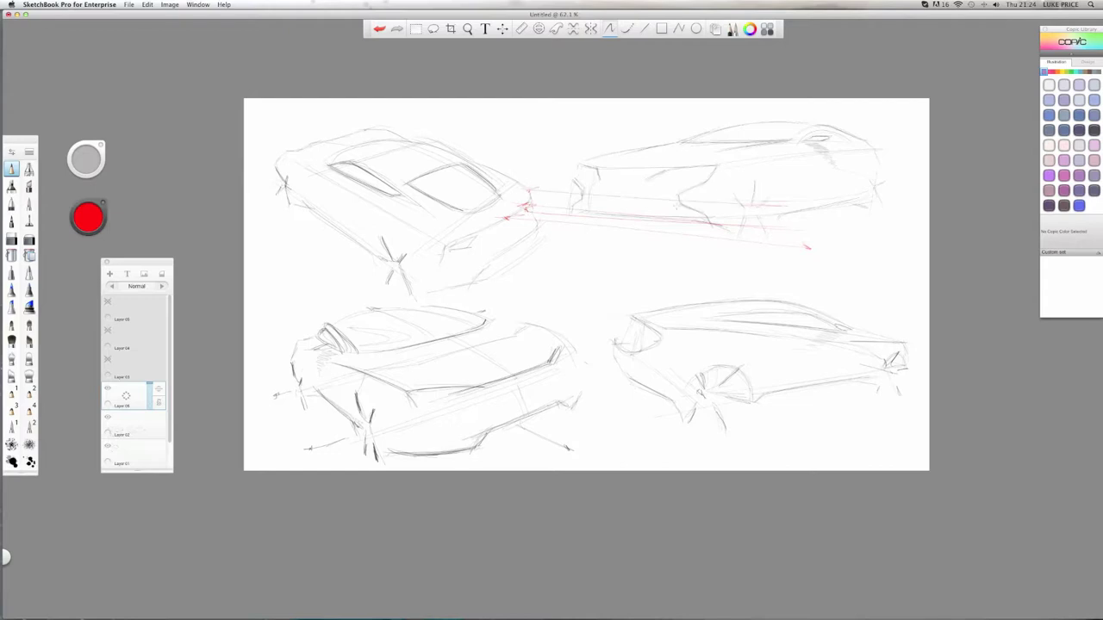
# Step: Draw the top-right car's front wheel ellipse axis and an axle line through its rear wheel
pyautogui.moveTo(755, 182); pyautogui.dragTo(742, 253)
pyautogui.moveTo(757, 175); pyautogui.dragTo(742, 255)
pyautogui.moveTo(870, 185)
pyautogui.mouseDown()
pyautogui.moveTo(850, 184)
pyautogui.moveTo(901, 183)
pyautogui.mouseUp()
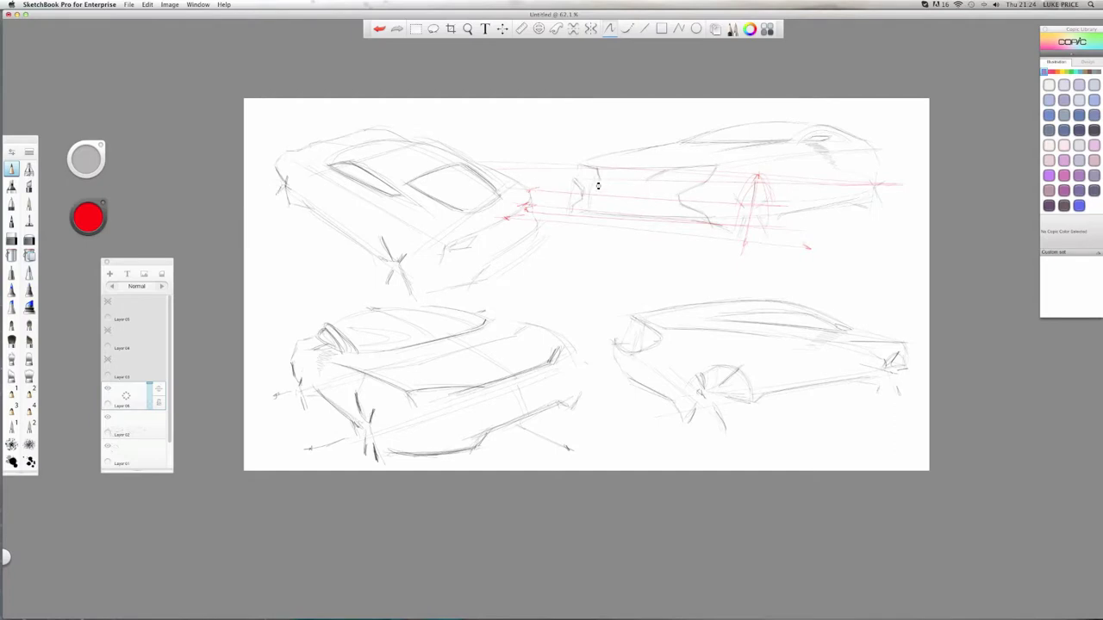
pyautogui.press('super+z')
pyautogui.press('super+shift+z')
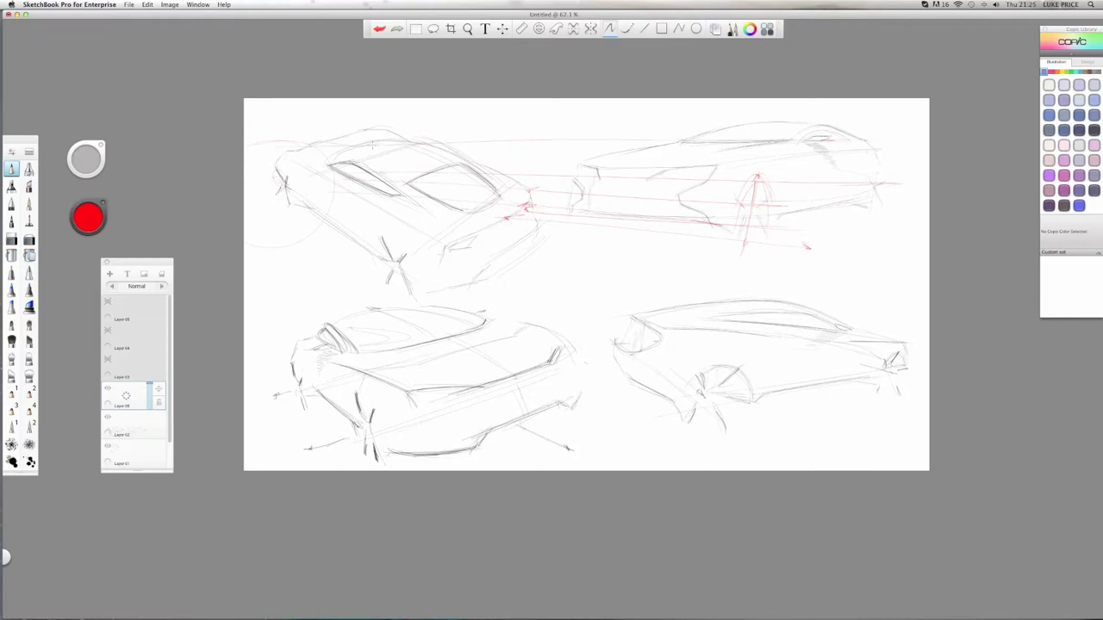
# Step: Undo the last stroke and draw perspective lines from the top-right car's windshield base and hood across the top-left car
pyautogui.press('super+z')
pyautogui.moveTo(796, 142); pyautogui.dragTo(359, 134)
pyautogui.moveTo(793, 141); pyautogui.dragTo(276, 138)
pyautogui.moveTo(360, 139); pyautogui.dragTo(352, 147)
pyautogui.moveTo(698, 164); pyautogui.dragTo(410, 165)
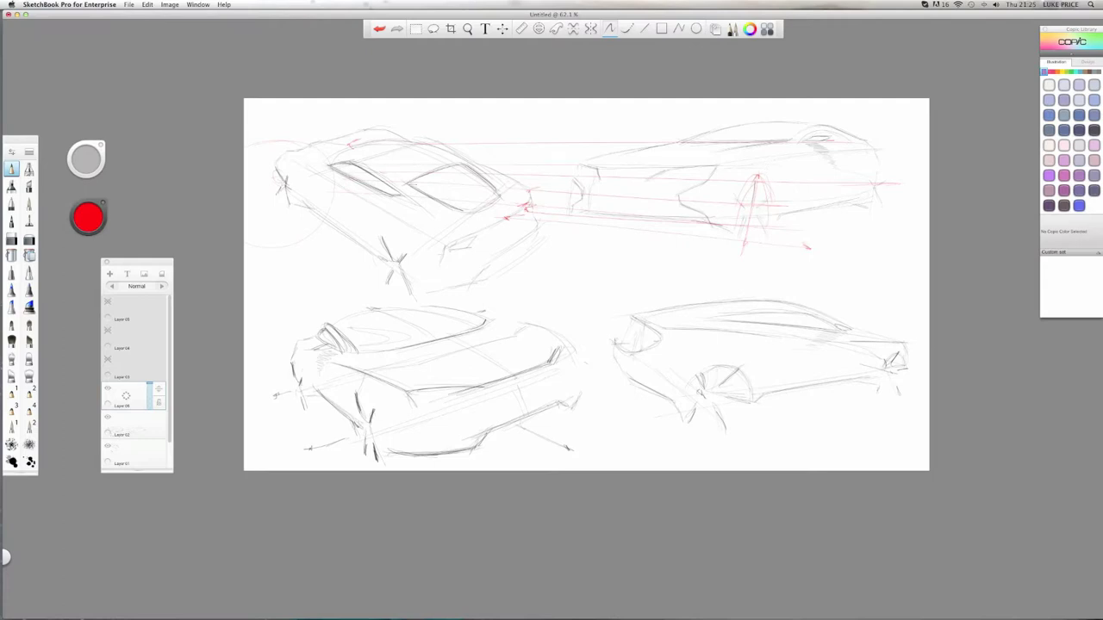
# Step: Darken the top-right car's windshield base and lower wheel line, and extend perspective lines at windshield-base and roof level
pyautogui.moveTo(791, 139); pyautogui.dragTo(677, 146)
pyautogui.moveTo(807, 248); pyautogui.dragTo(505, 217)
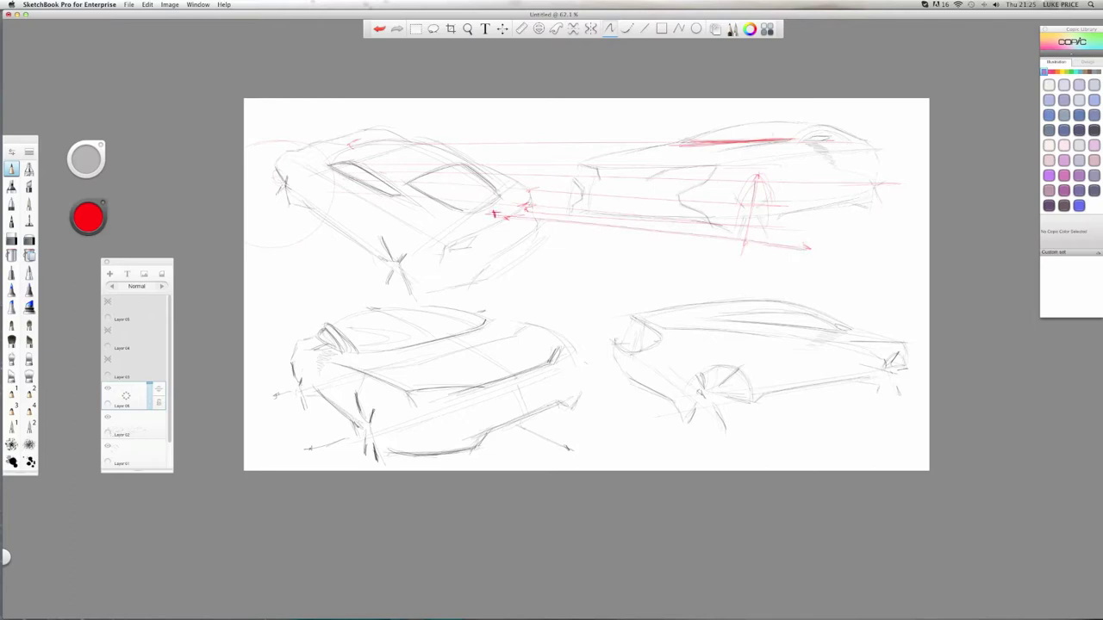
pyautogui.moveTo(760, 140); pyautogui.dragTo(481, 145)
pyautogui.moveTo(823, 120); pyautogui.dragTo(485, 130)
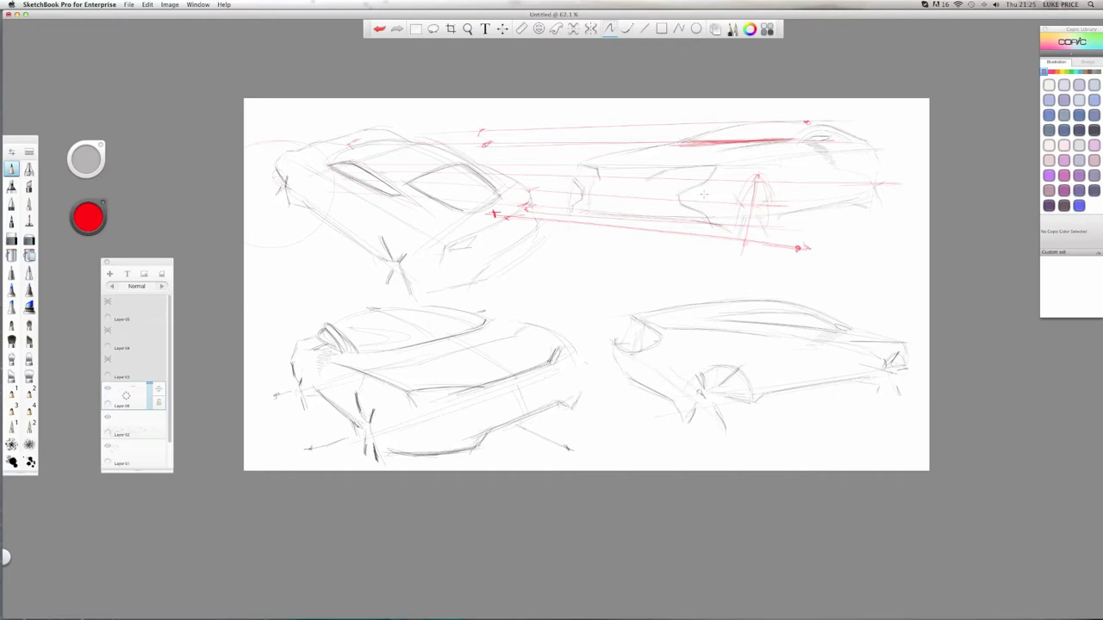
# Step: Reinforce the converging lines through the top-right car's wheel centre, wheel bottom, windshield base and roof
pyautogui.moveTo(813, 204); pyautogui.dragTo(407, 192)
pyautogui.moveTo(799, 252); pyautogui.dragTo(399, 209)
pyautogui.moveTo(662, 144); pyautogui.dragTo(420, 155)
pyautogui.moveTo(820, 118); pyautogui.dragTo(482, 129)
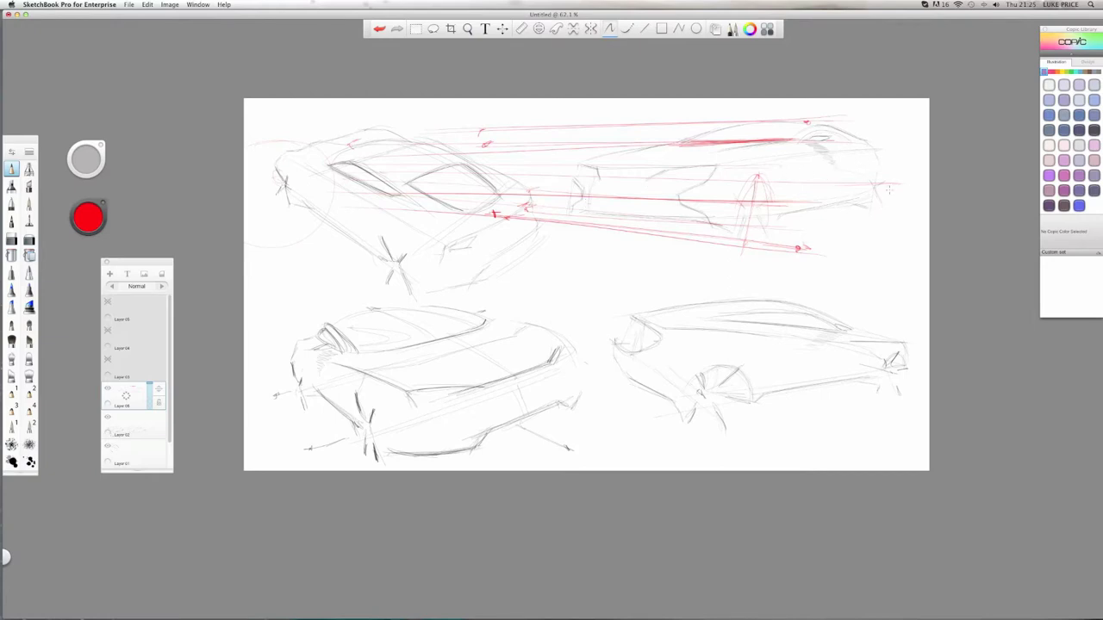
# Step: Draw the perspective line along the top-right car's side and mark its hood edge, roof and wheel axes
pyautogui.moveTo(896, 182); pyautogui.dragTo(601, 257)
pyautogui.moveTo(737, 166); pyautogui.dragTo(715, 171)
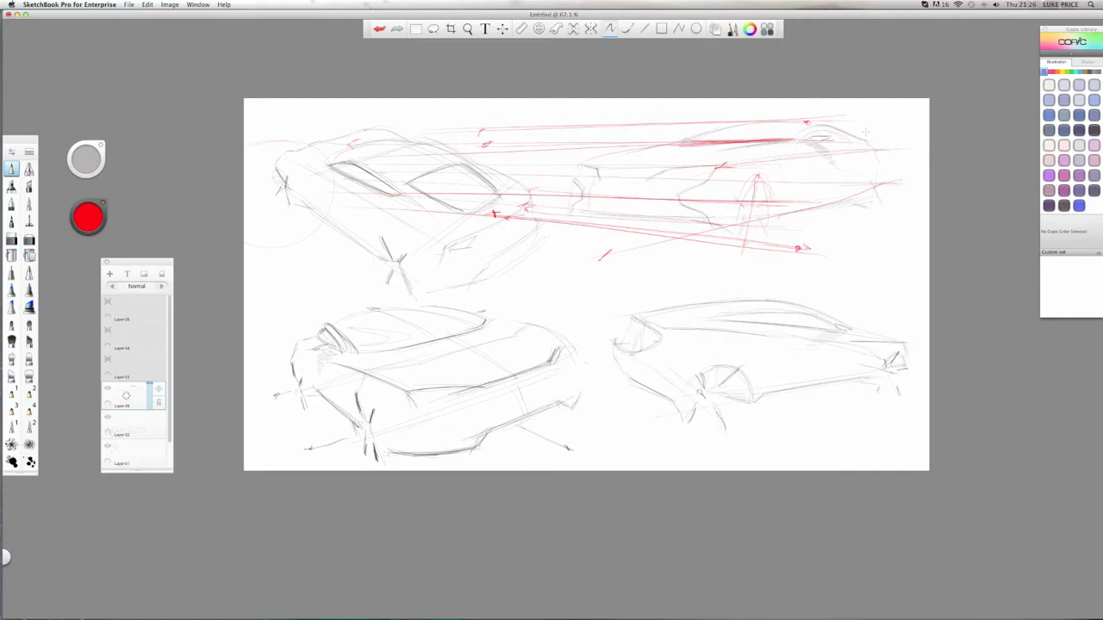
pyautogui.moveTo(761, 115); pyautogui.dragTo(771, 113)
pyautogui.moveTo(880, 173); pyautogui.dragTo(871, 220)
pyautogui.moveTo(743, 202)
pyautogui.mouseDown()
pyautogui.moveTo(758, 177)
pyautogui.moveTo(746, 197)
pyautogui.moveTo(757, 209)
pyautogui.mouseUp()
# Step: Start a fresh annotation layer and draw perspective lines with arrowheads across the top-left car's wheels, roof and near end
pyautogui.moveTo(127, 399); pyautogui.dragTo(133, 341)
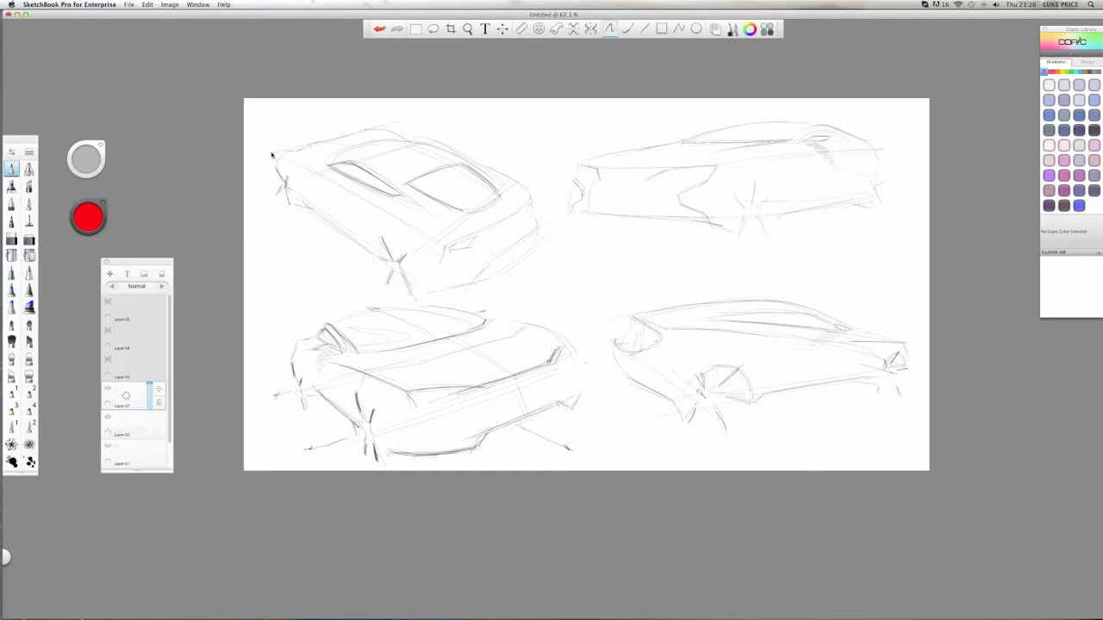
pyautogui.moveTo(440, 128); pyautogui.dragTo(251, 193)
pyautogui.moveTo(548, 238); pyautogui.dragTo(453, 298)
pyautogui.hotkey('ctrl', 'z')
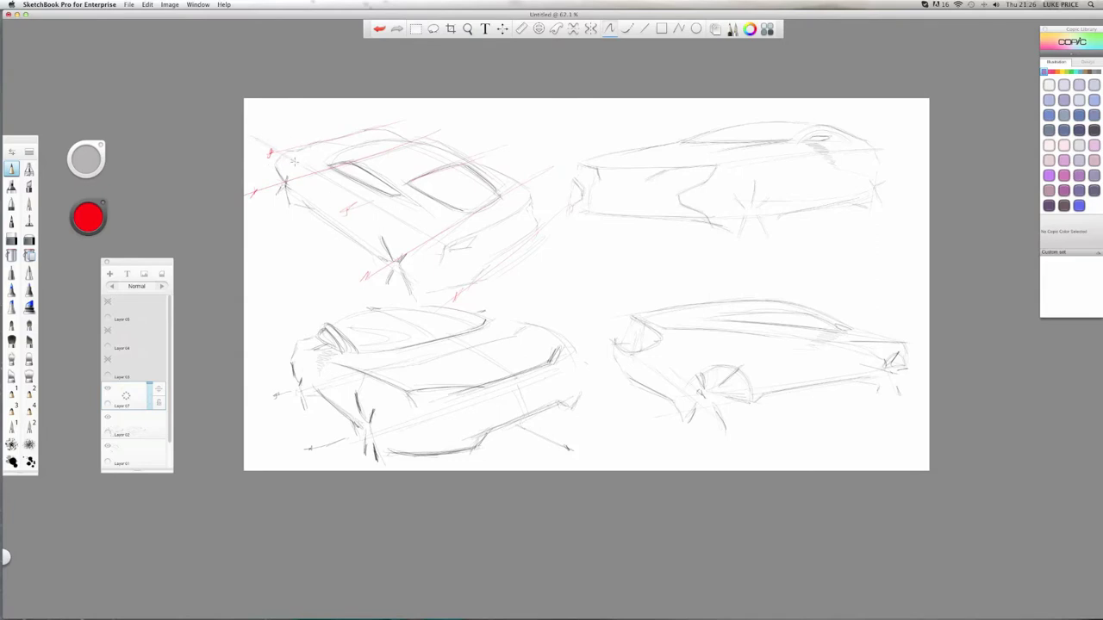
pyautogui.moveTo(324, 113); pyautogui.dragTo(400, 138)
pyautogui.moveTo(534, 196); pyautogui.dragTo(576, 216)
# Step: Add another annotation layer and draw arrowed perspective lines through the bottom-left car's wheels, roof and bumper
pyautogui.moveTo(125, 396); pyautogui.dragTo(127, 353)
pyautogui.moveTo(291, 391); pyautogui.dragTo(258, 398)
pyautogui.moveTo(576, 368); pyautogui.dragTo(257, 452)
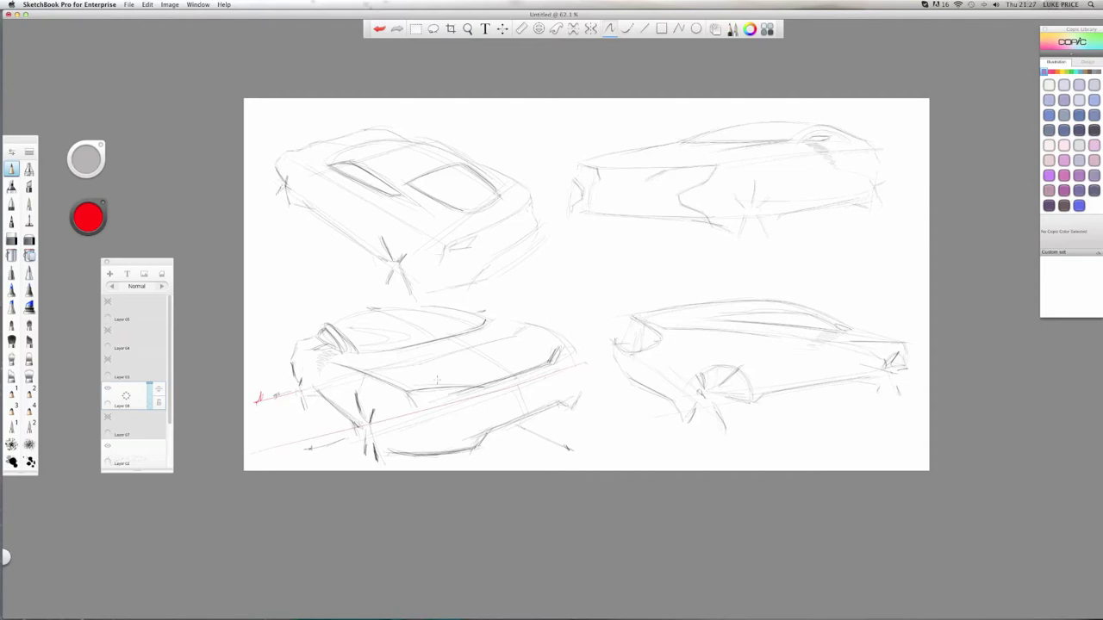
pyautogui.press('super+z')
pyautogui.moveTo(606, 350)
pyautogui.mouseDown()
pyautogui.moveTo(284, 459)
pyautogui.moveTo(305, 450)
pyautogui.mouseUp()
pyautogui.moveTo(305, 449); pyautogui.dragTo(315, 453)
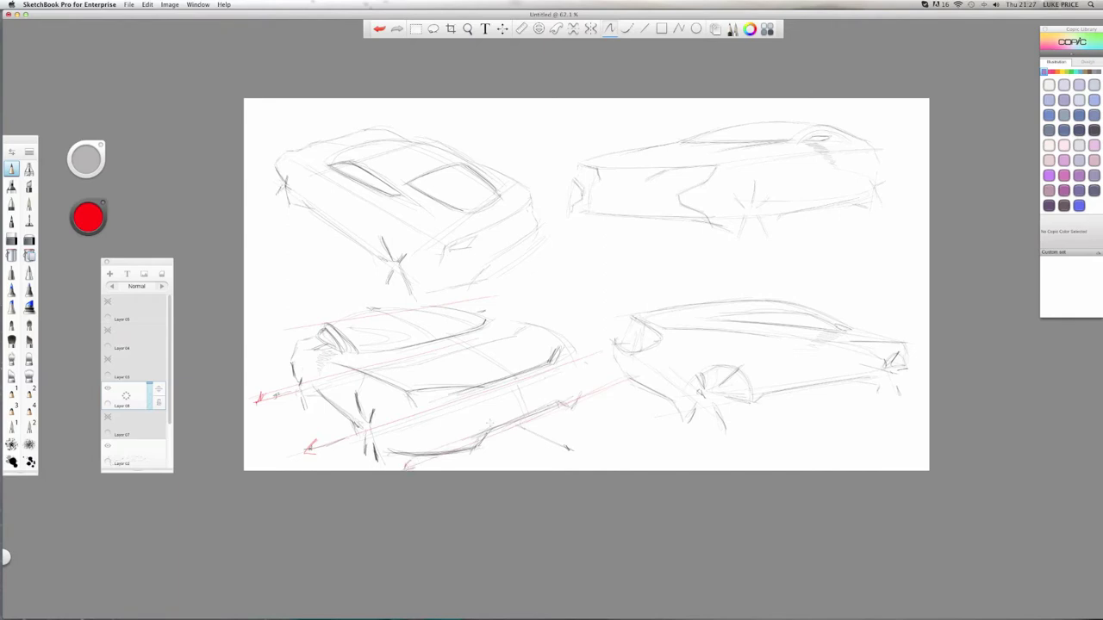
# Step: Mark points along the bottom-left car's centre and join them from the roof over the hood to the bumper
pyautogui.click(531, 420)
pyautogui.click(440, 340)
pyautogui.moveTo(370, 309); pyautogui.dragTo(427, 340)
pyautogui.moveTo(514, 380); pyautogui.dragTo(530, 420)
# Step: Draw the ellipse axes of the bottom-left car's front and rear wheels and mark its windshield corner
pyautogui.moveTo(308, 447)
pyautogui.mouseDown()
pyautogui.moveTo(360, 430)
pyautogui.moveTo(386, 463)
pyautogui.mouseUp()
pyautogui.moveTo(356, 394); pyautogui.dragTo(387, 463)
pyautogui.moveTo(351, 392); pyautogui.dragTo(382, 466)
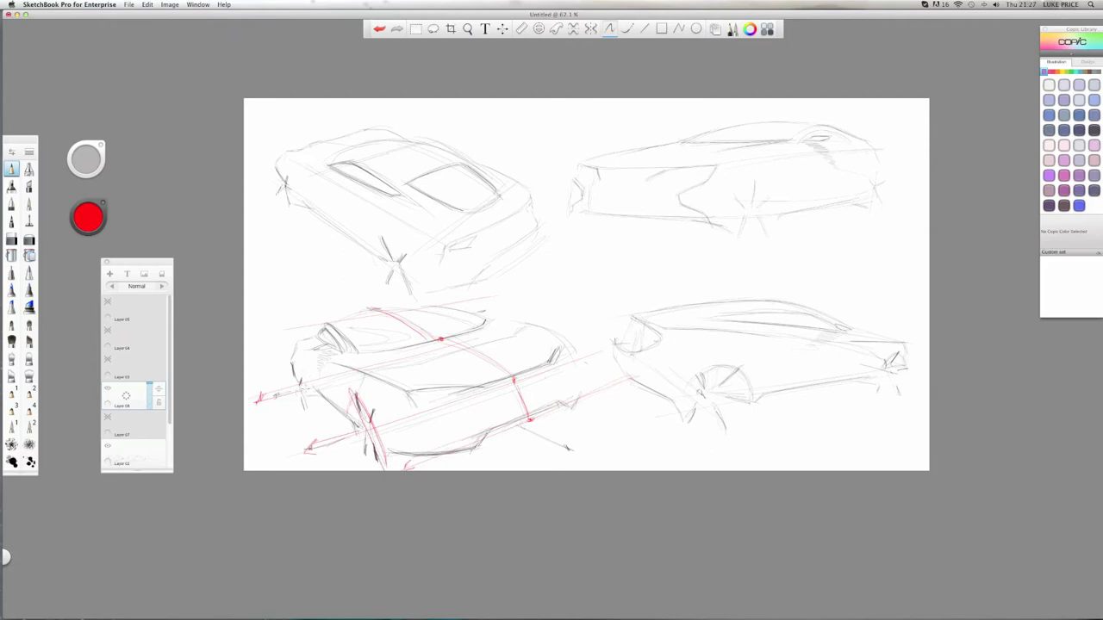
pyautogui.moveTo(303, 371); pyautogui.dragTo(302, 405)
pyautogui.moveTo(500, 324); pyautogui.dragTo(472, 332)
# Step: Hide the bottom-left car's annotations, add a new layer and draw two perspective lines across the bottom-right car's near end
pyautogui.moveTo(133, 395); pyautogui.dragTo(86, 396)
pyautogui.moveTo(129, 400); pyautogui.dragTo(133, 343)
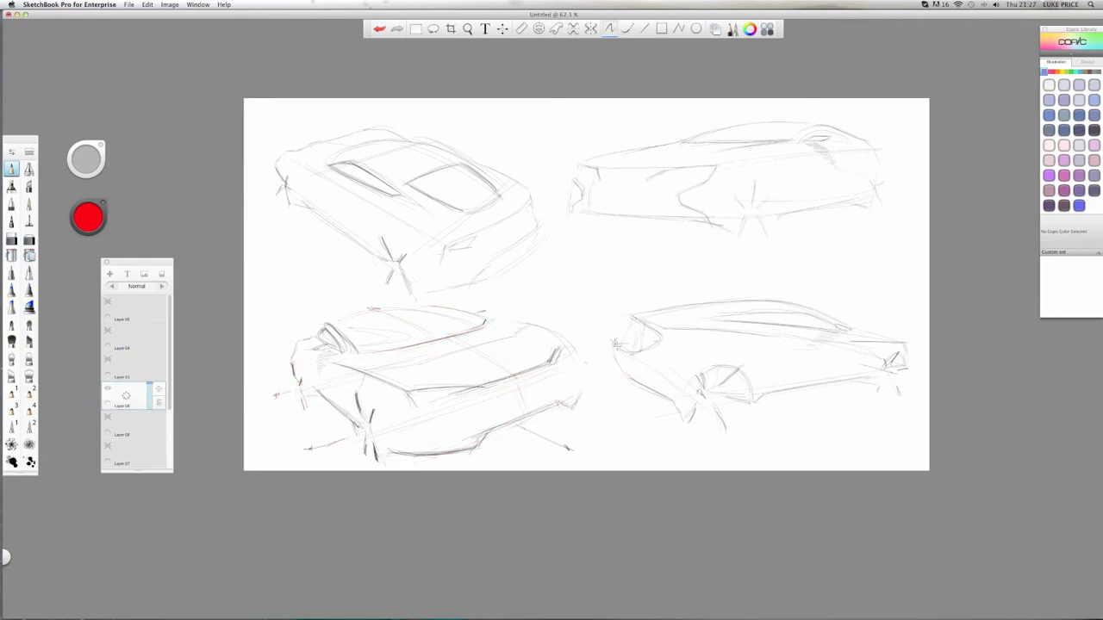
pyautogui.moveTo(599, 349); pyautogui.dragTo(667, 429)
pyautogui.moveTo(645, 354); pyautogui.dragTo(736, 429)
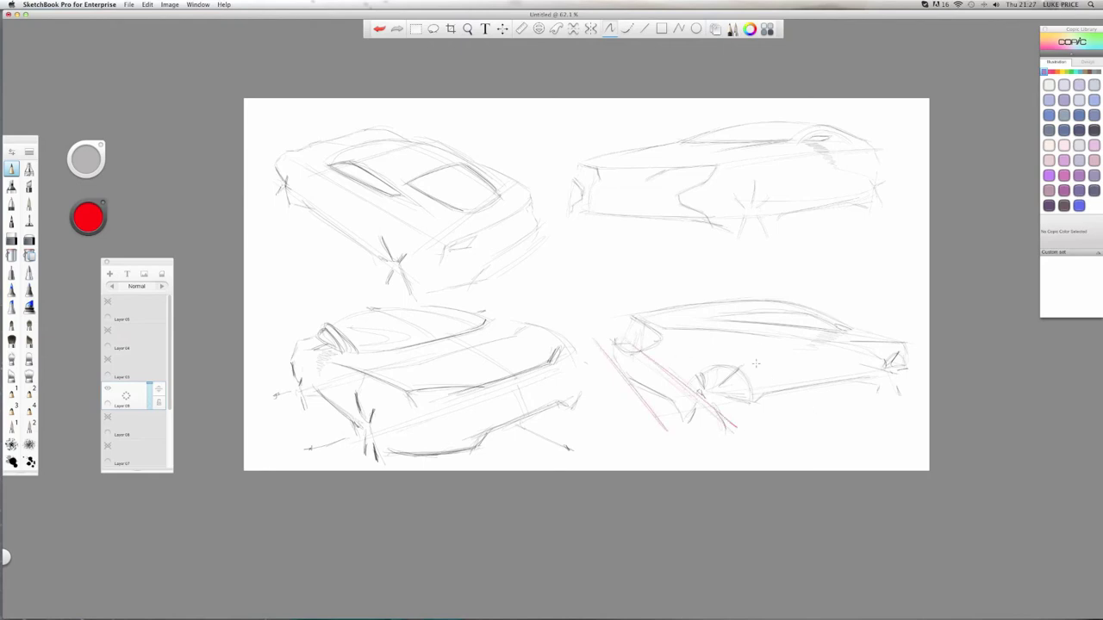
# Step: Draw the ellipse axes of both wheels and redraw the near wheel arch on the bottom-right car
pyautogui.moveTo(888, 372); pyautogui.dragTo(915, 381)
pyautogui.moveTo(742, 368); pyautogui.dragTo(698, 419)
pyautogui.moveTo(731, 372); pyautogui.dragTo(745, 363)
pyautogui.moveTo(899, 350); pyautogui.dragTo(880, 398)
pyautogui.moveTo(744, 373); pyautogui.dragTo(689, 384)
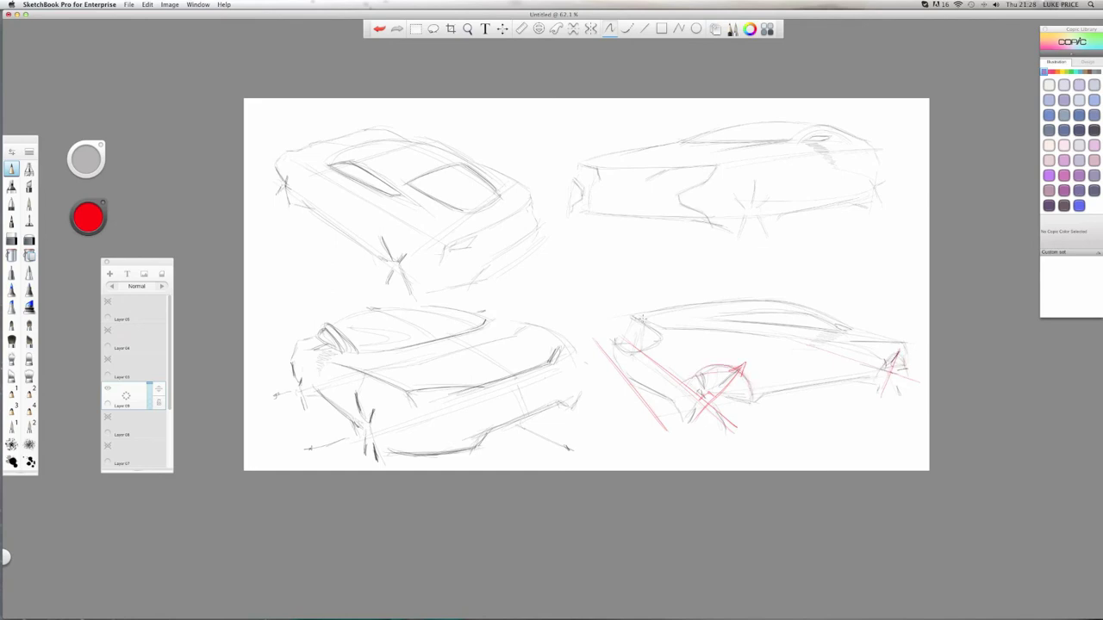
# Step: Trace the roof, window, shoulder and sill lines of the bottom-right car in red, then hide that annotation layer
pyautogui.moveTo(624, 312); pyautogui.dragTo(656, 334)
pyautogui.moveTo(672, 305)
pyautogui.mouseDown()
pyautogui.moveTo(697, 315)
pyautogui.moveTo(785, 310)
pyautogui.mouseUp()
pyautogui.moveTo(855, 329)
pyautogui.mouseDown()
pyautogui.moveTo(889, 342)
pyautogui.moveTo(686, 407)
pyautogui.mouseUp()
pyautogui.moveTo(680, 326); pyautogui.dragTo(851, 341)
pyautogui.moveTo(782, 304); pyautogui.dragTo(638, 317)
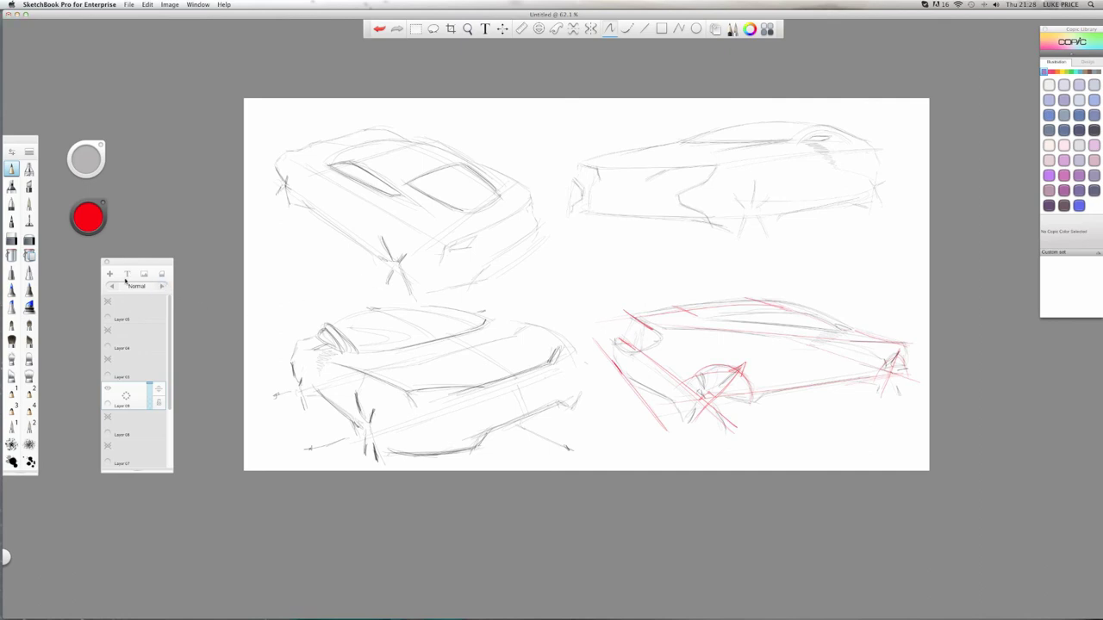
pyautogui.moveTo(128, 398); pyautogui.dragTo(77, 401)
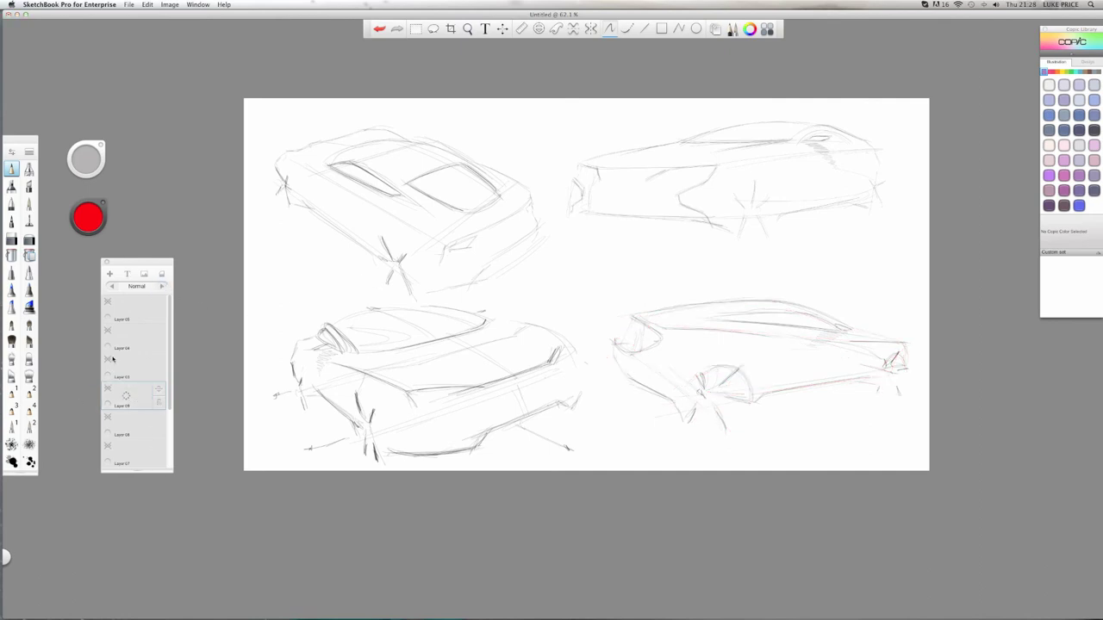